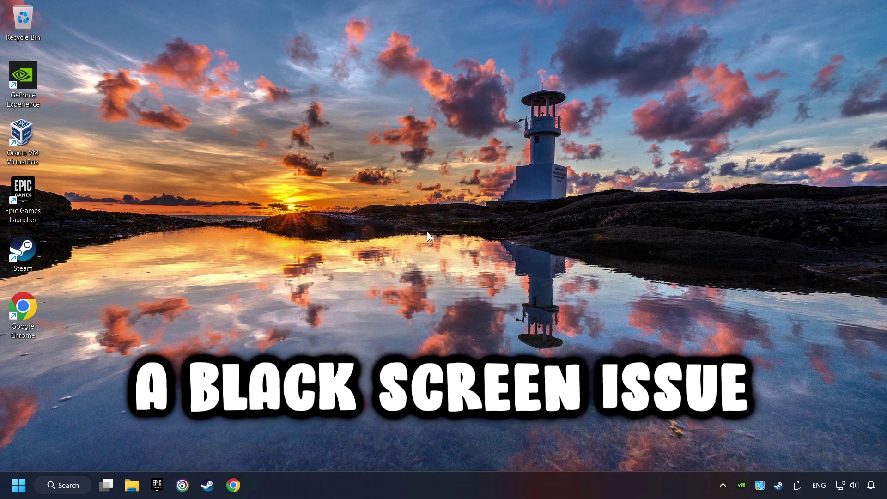
Search Windows for 'device manager' to show Device Manager as the best match.
click(74, 485)
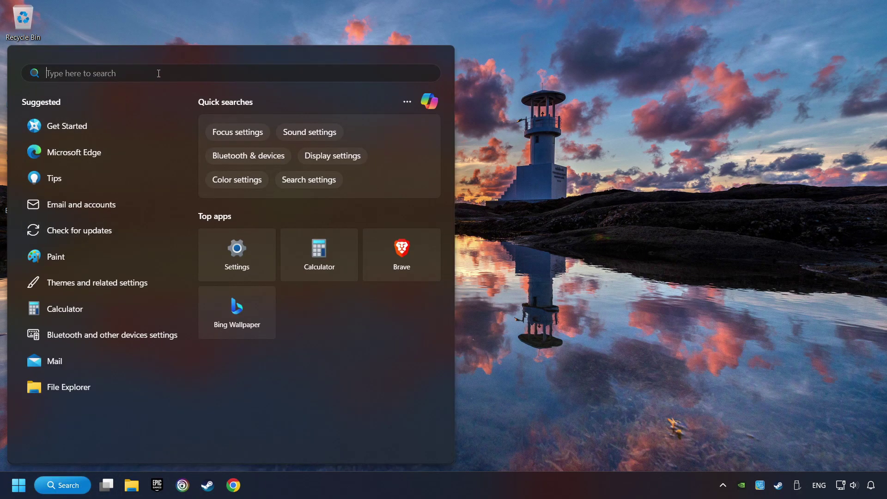
text(device mana)
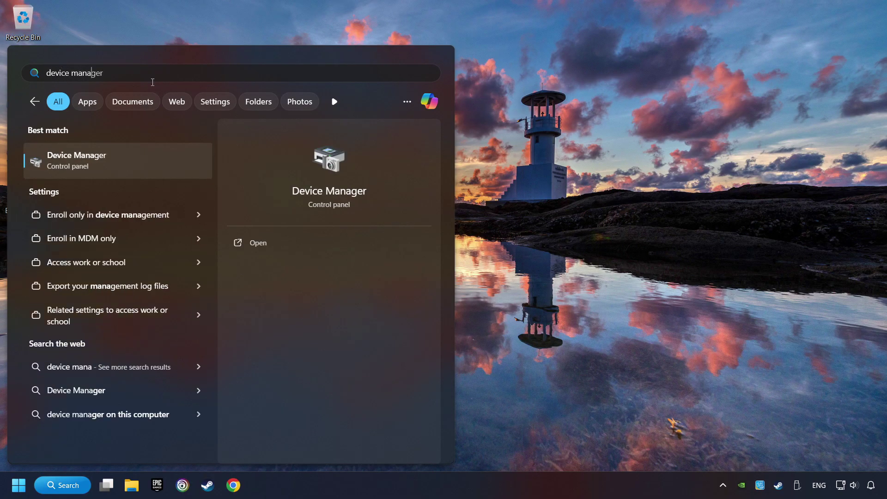
text(ger)
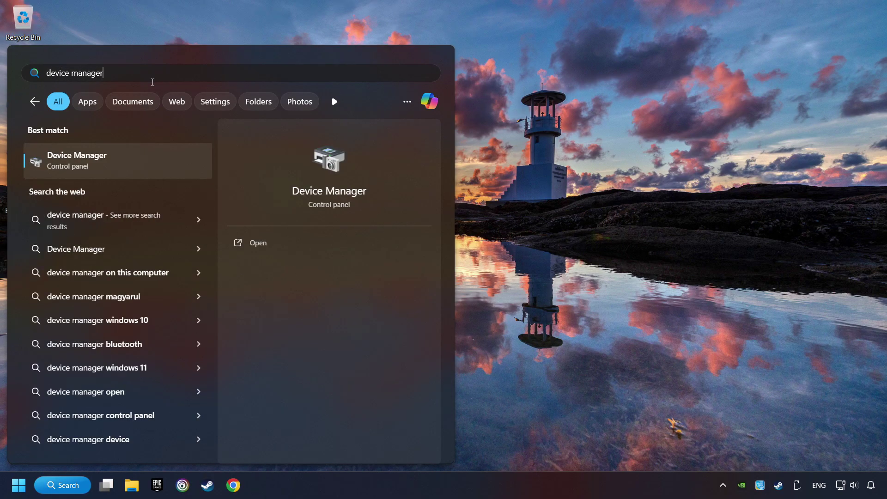
Open Device Manager and expand the Display adapters category.
click(166, 161)
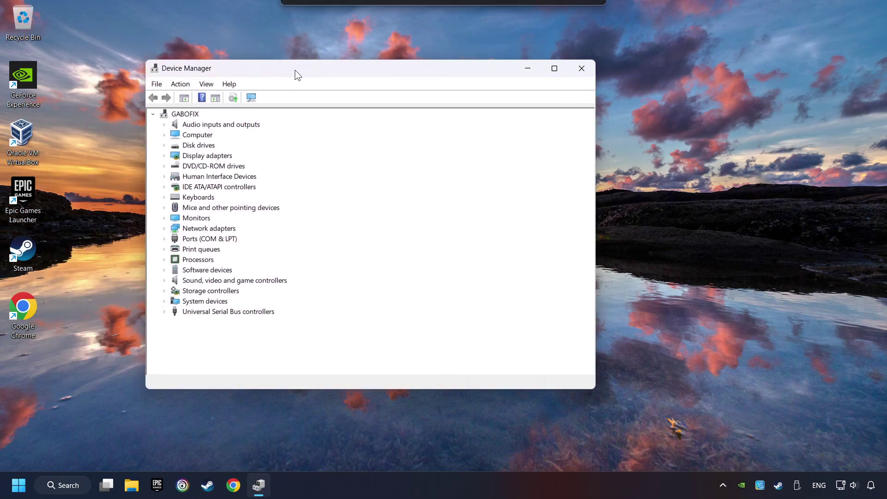
drag(304, 72, 352, 89)
click(265, 176)
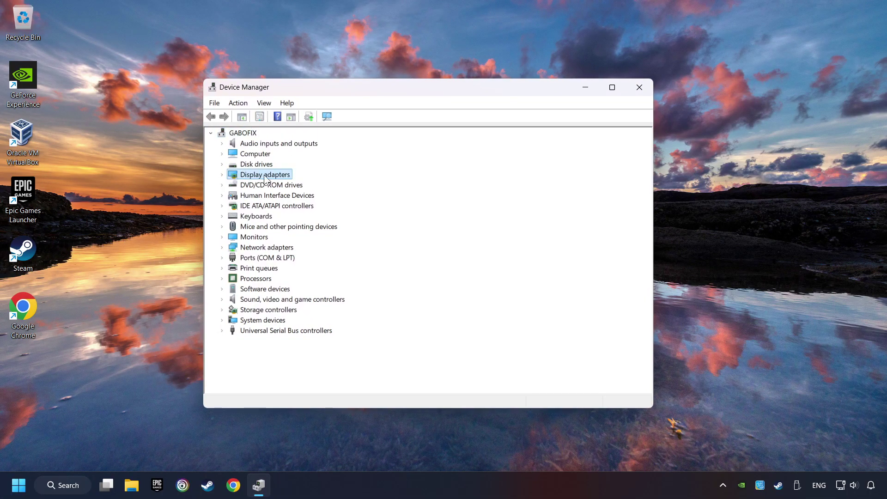
click(222, 175)
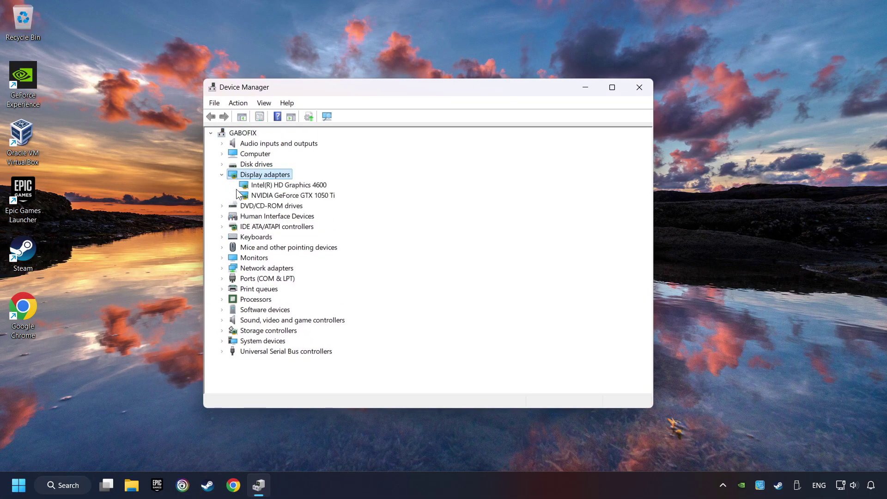
Search automatically for a newer NVIDIA GeForce GTX 1050 Ti driver, confirming it's already current.
click(269, 195)
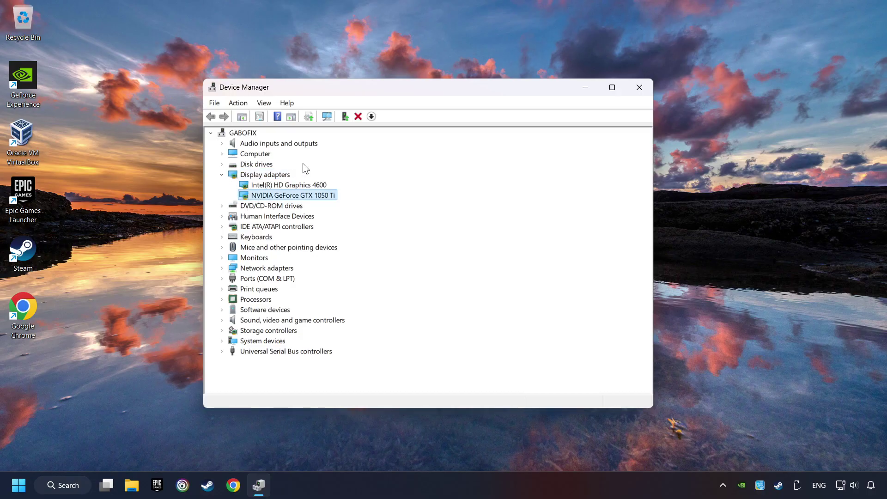
right_click(283, 196)
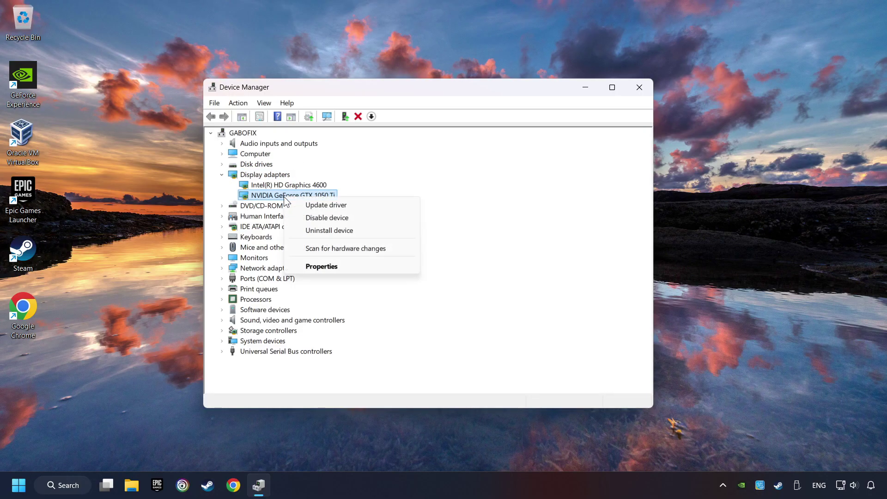
click(354, 205)
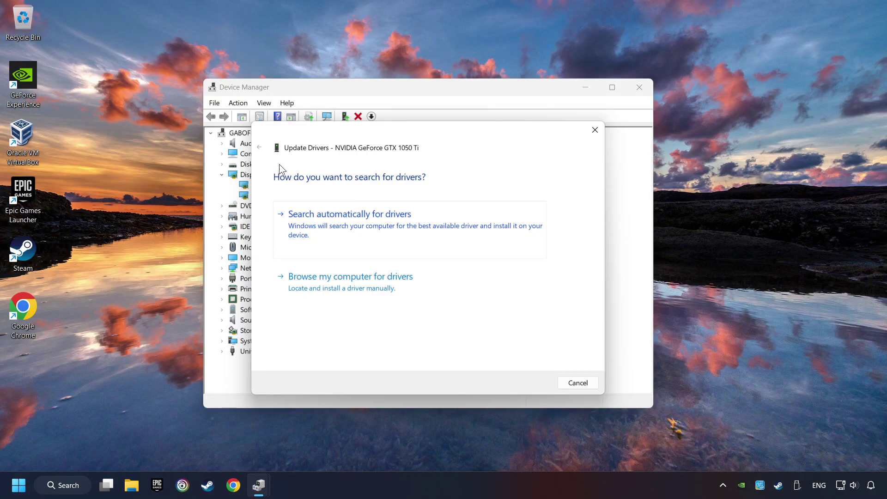
click(370, 222)
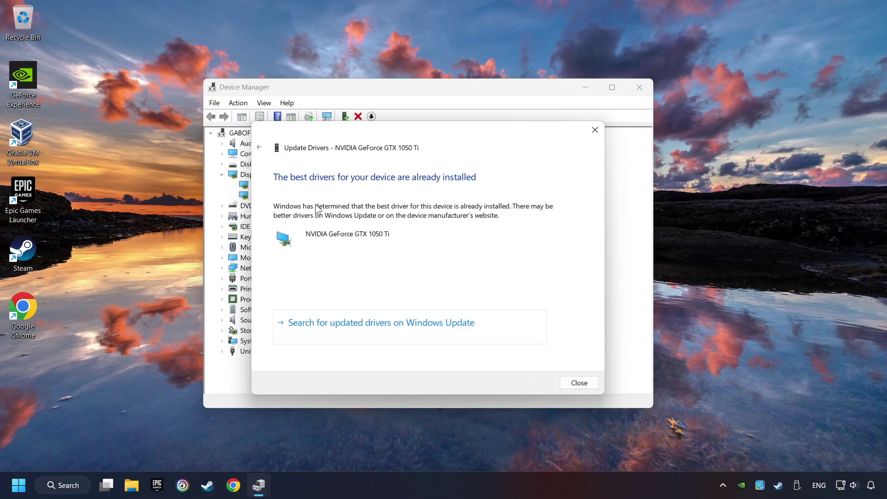
click(579, 383)
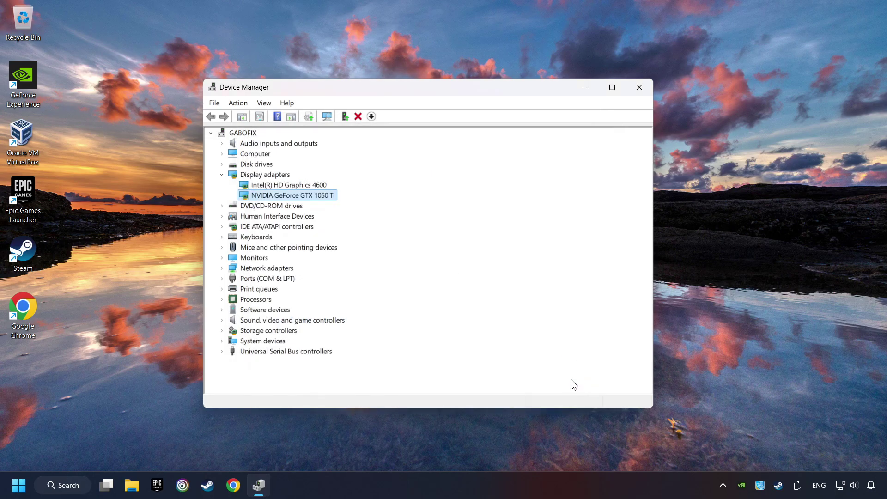
Google 'nvidia geforce driver download' and download the GeForce Experience installer from the official GeForce Drivers page.
click(640, 92)
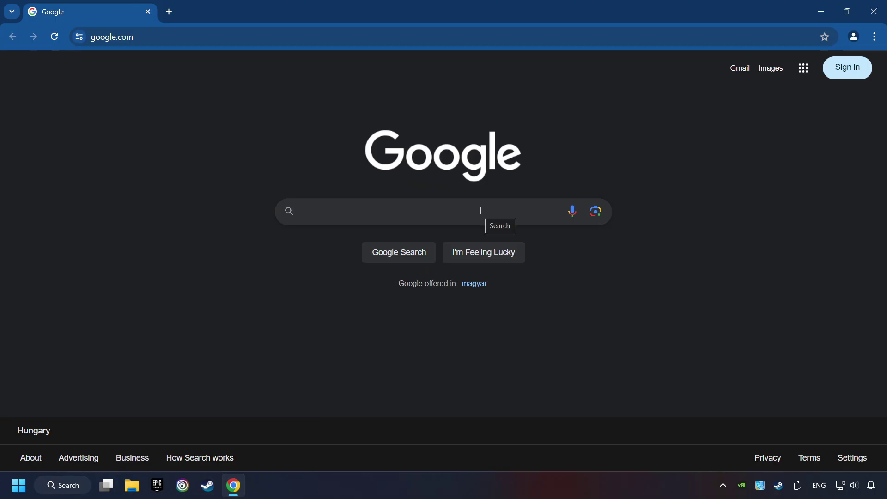
text(nvidia geforce dr)
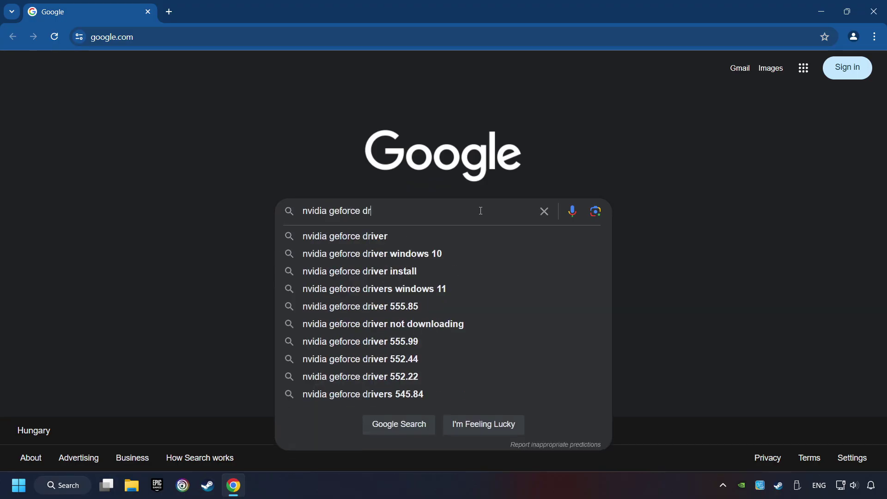
text(iver download)
key(Return)
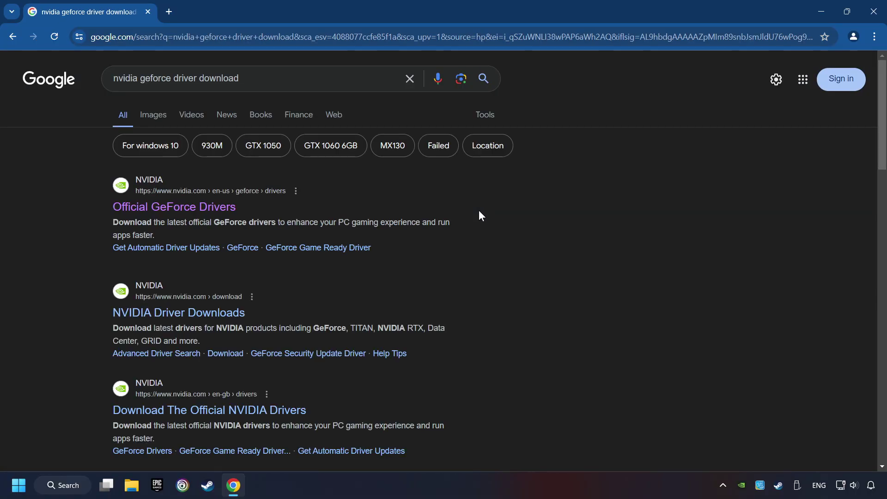
click(187, 211)
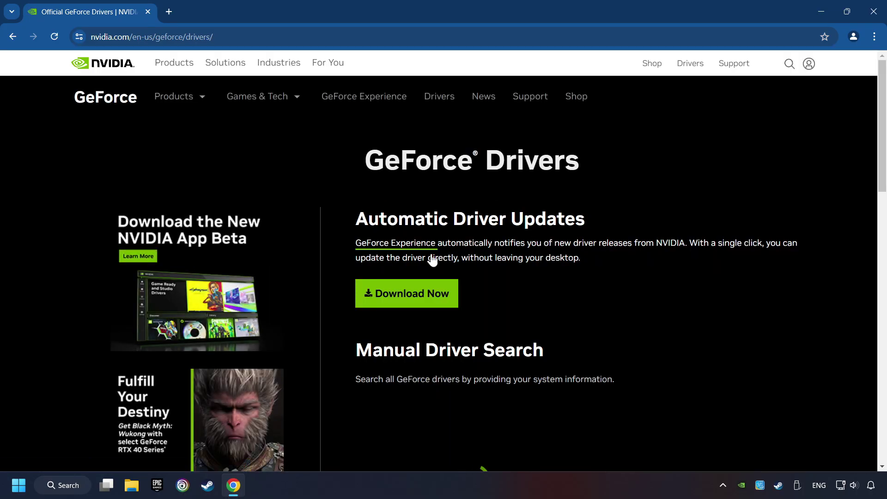
click(416, 299)
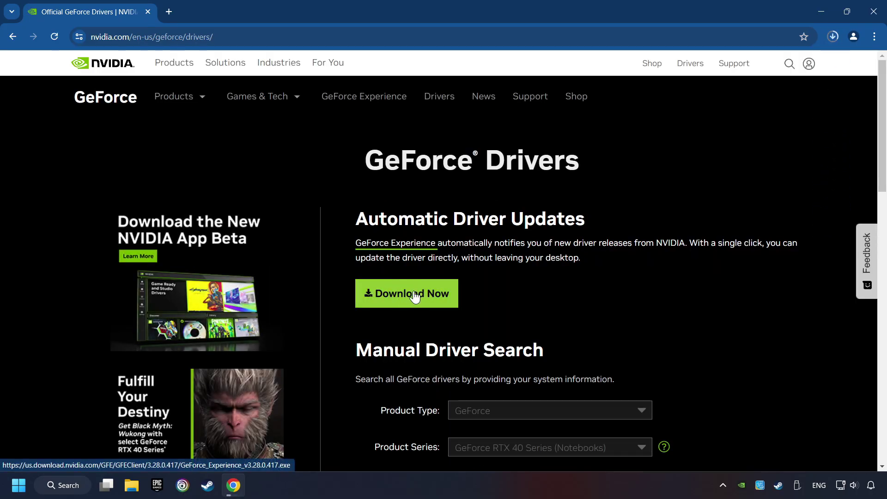
click(832, 37)
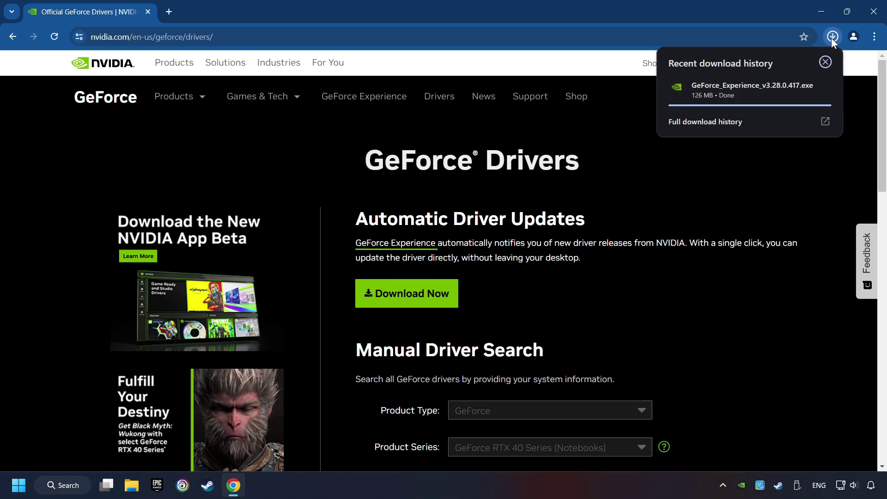
Run GeForce_Experience_v3.28.0.417.exe, agree and install, then close the release-notes page.
click(750, 90)
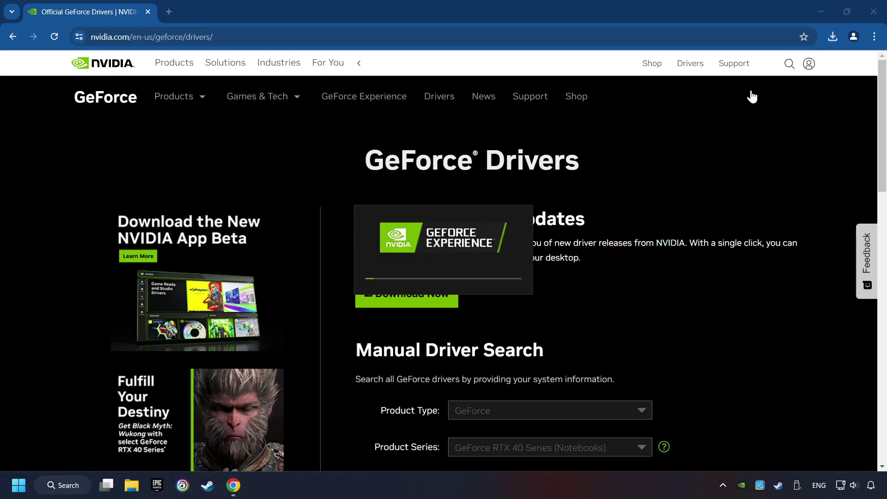
click(870, 16)
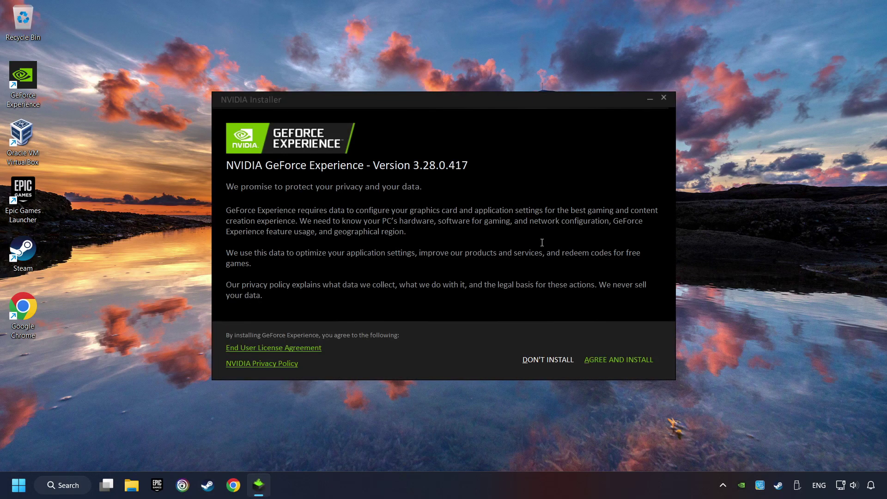
click(631, 362)
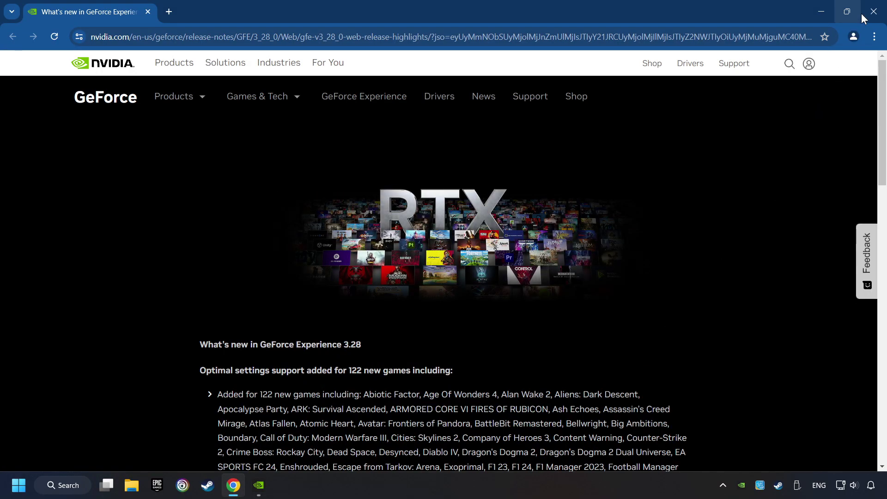
click(873, 11)
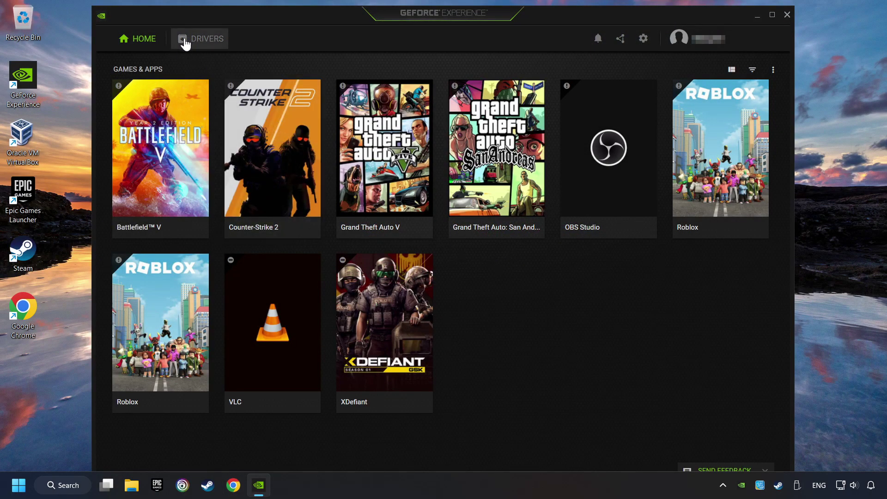
Check for driver updates in GeForce Experience, confirming Game Ready Driver 556.12 is latest, then close it.
click(207, 46)
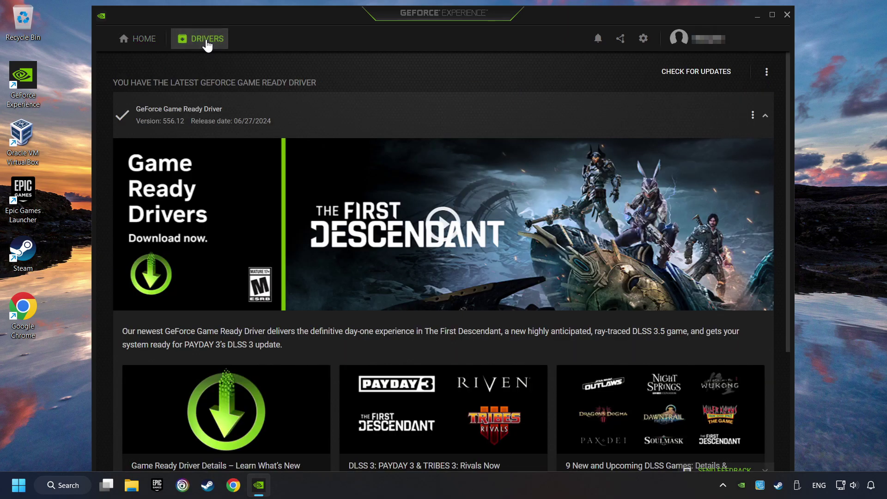
click(708, 81)
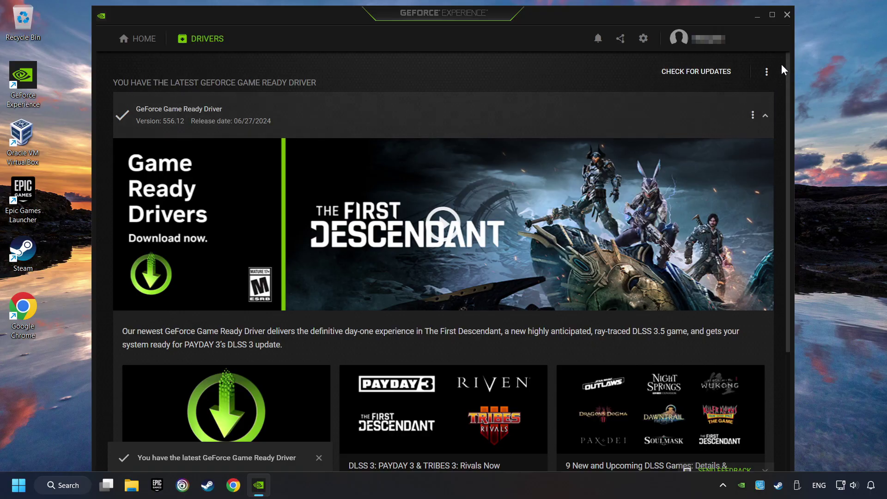
click(786, 15)
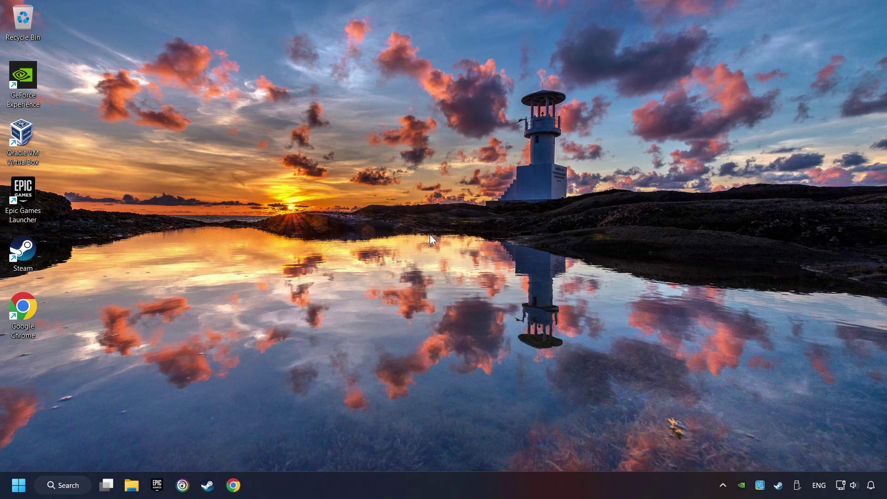
Search Windows for 'graphics settings' to show Graphics settings as the best match.
click(73, 488)
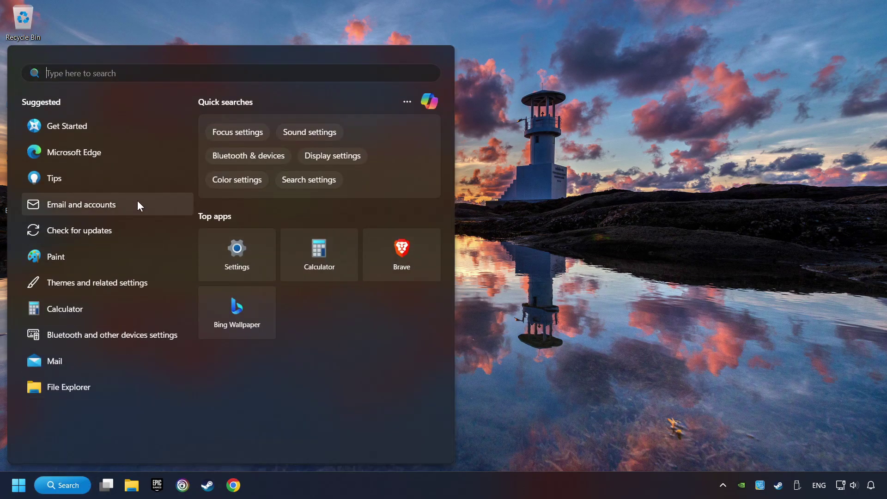
text(graph)
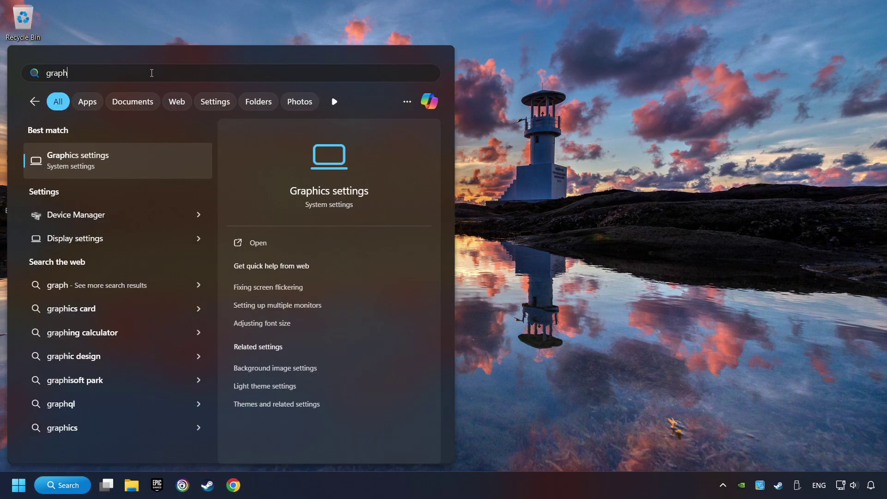
text(ics settings)
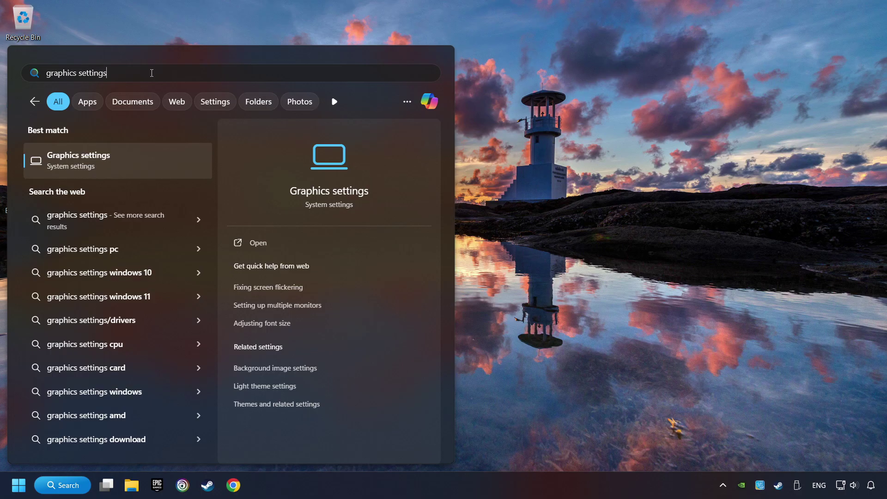
Open the Graphics settings page and expand the GAME.exe entry in the custom app list.
click(158, 162)
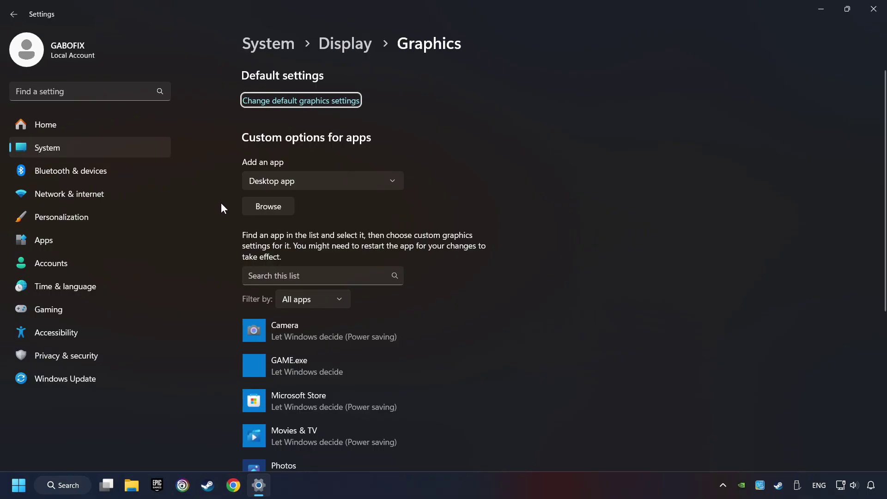
scroll(218, 204, down, 3)
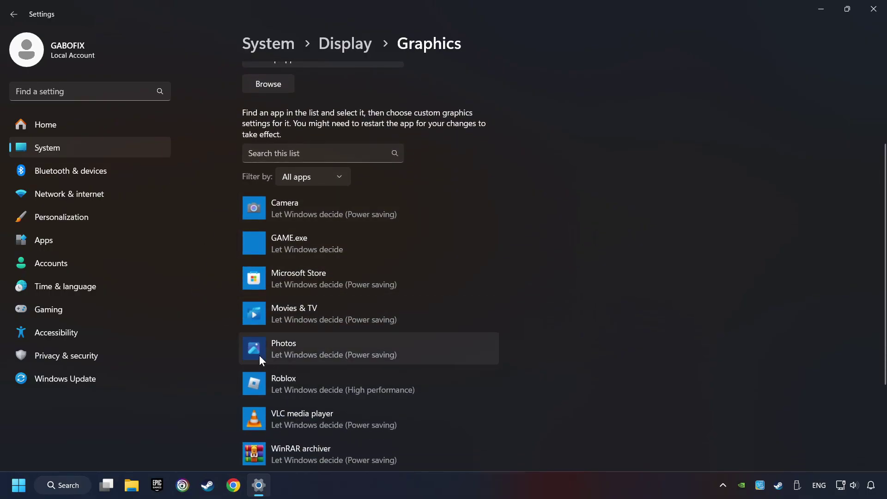
scroll(207, 251, up, 3)
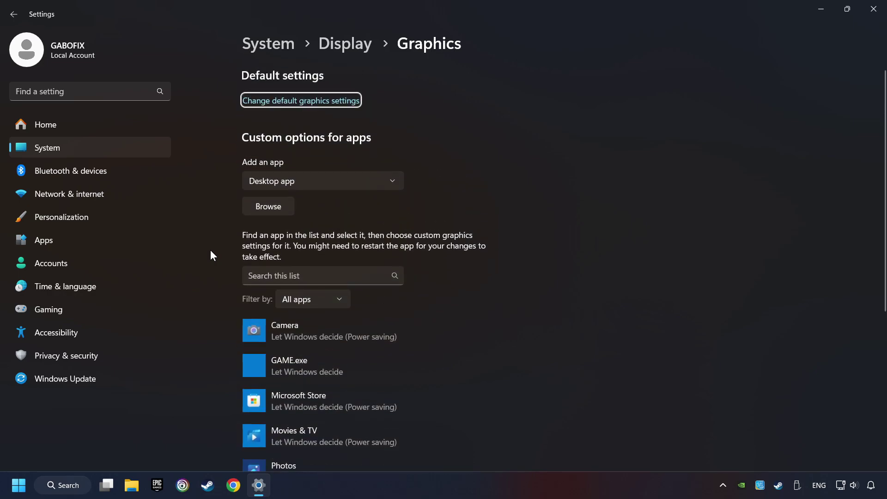
click(277, 208)
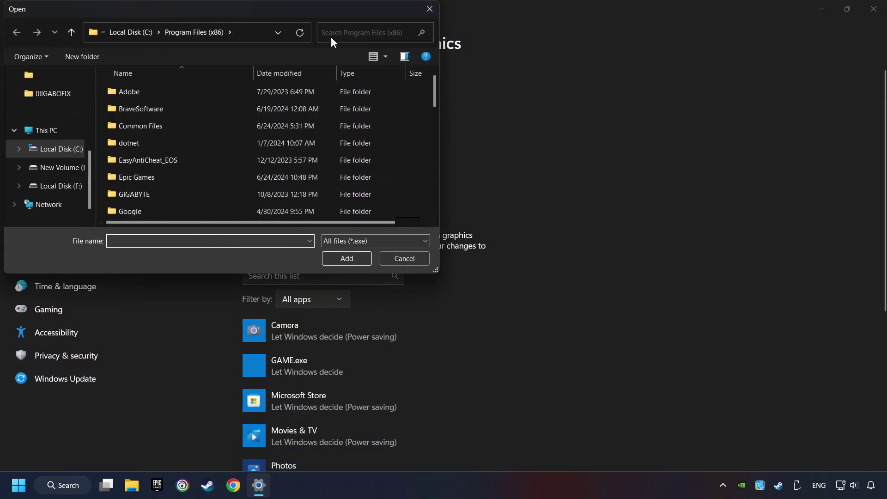
click(429, 9)
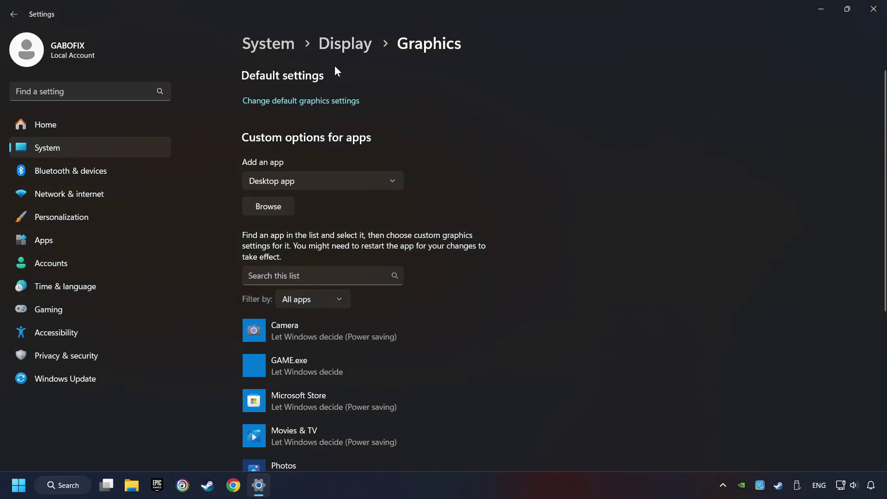
scroll(196, 224, down, 3)
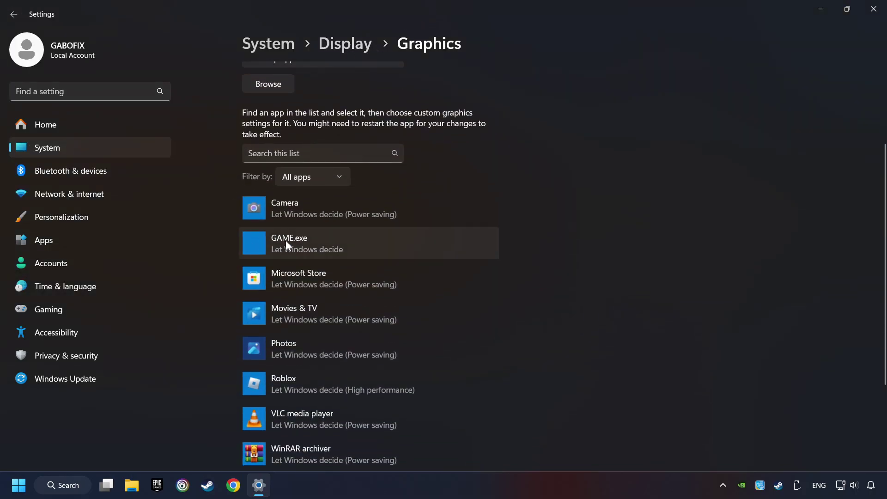
click(289, 240)
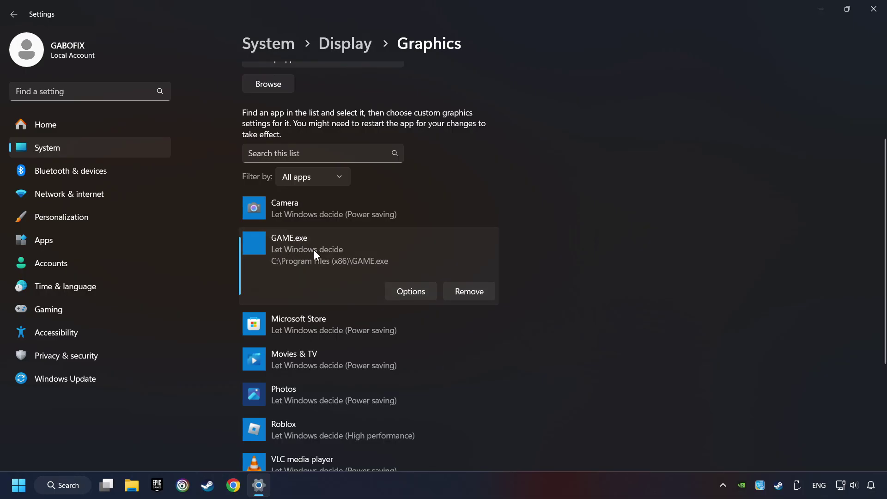
Set GAME.exe to High performance (NVIDIA GeForce GTX 1050 Ti), save, and close Settings.
click(415, 291)
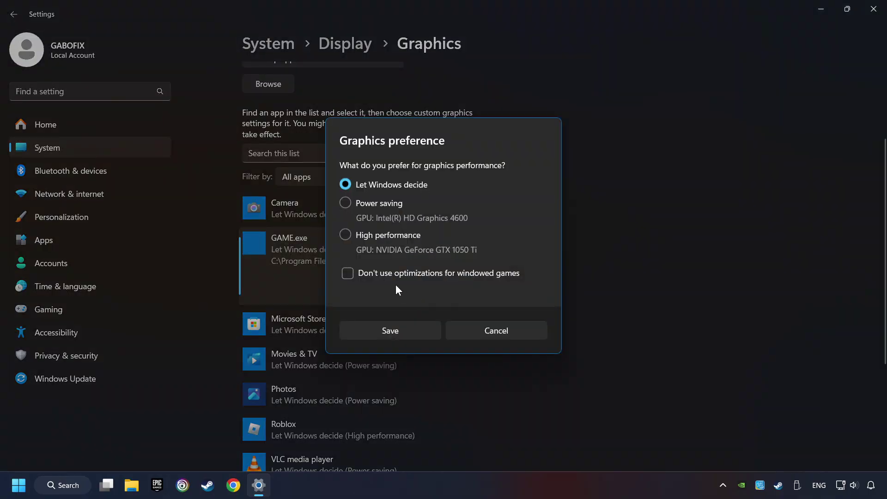
click(344, 235)
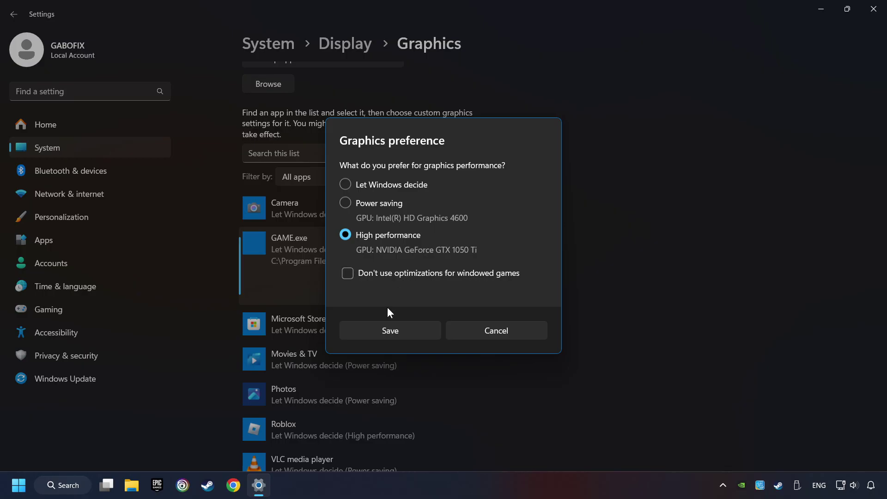
click(399, 329)
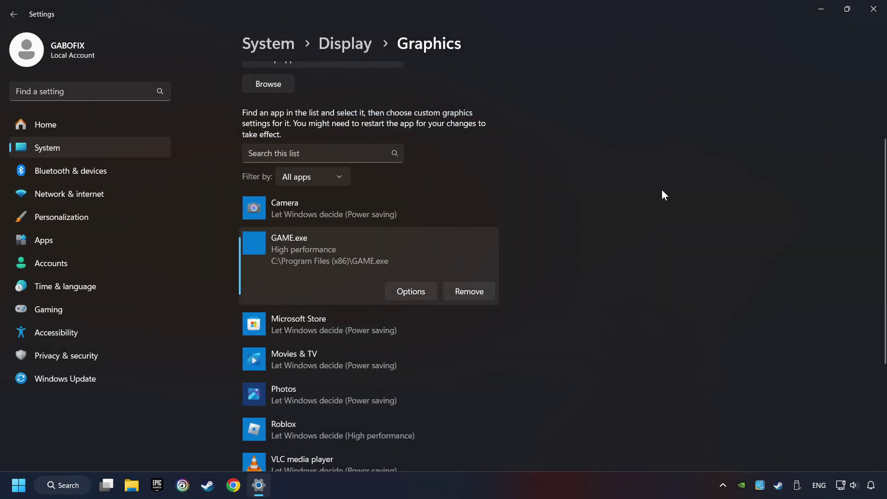
click(874, 10)
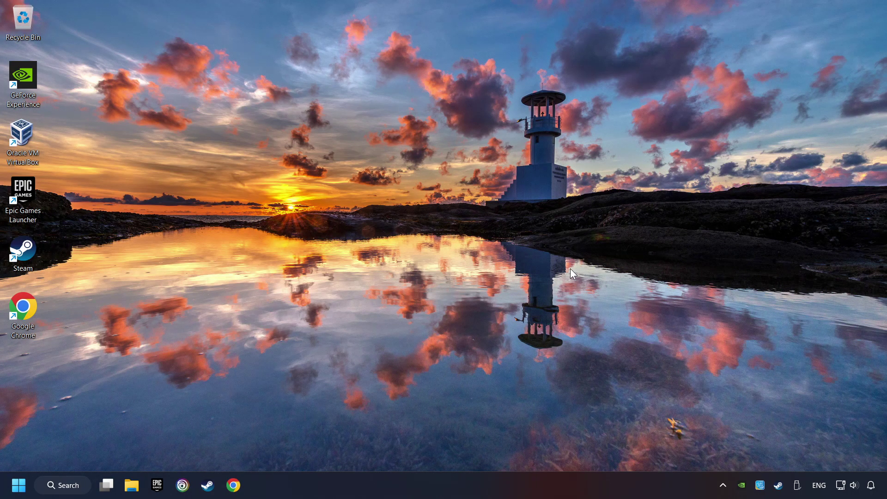
Open the Steam Library and bring up the context menu for GAME.
click(209, 484)
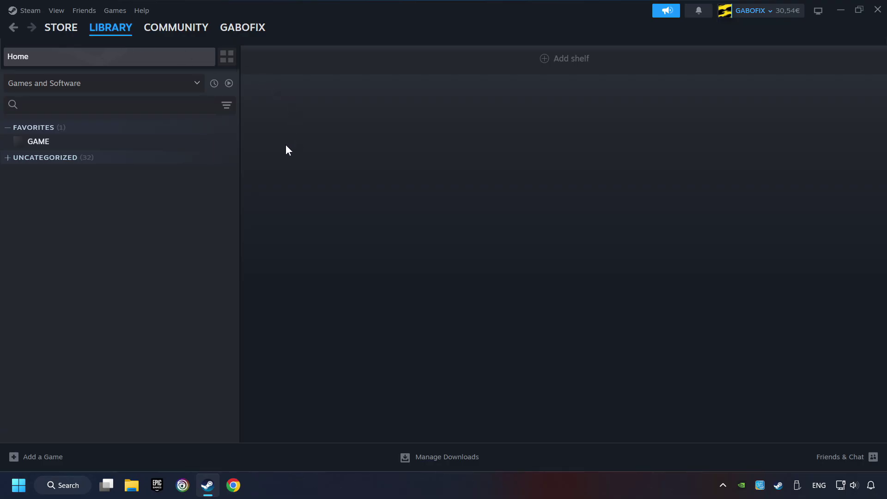
right_click(195, 144)
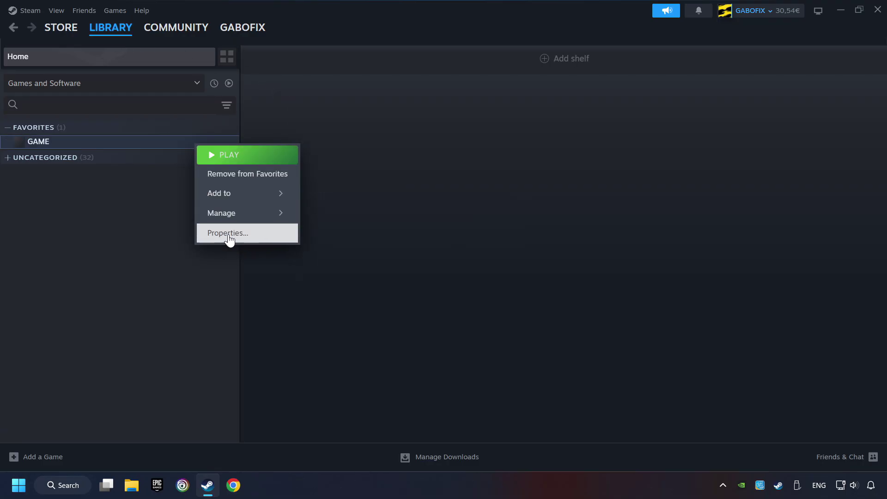
Verify integrity of GAME's files in Properties > Installed Files, then browse to its install folder.
click(273, 238)
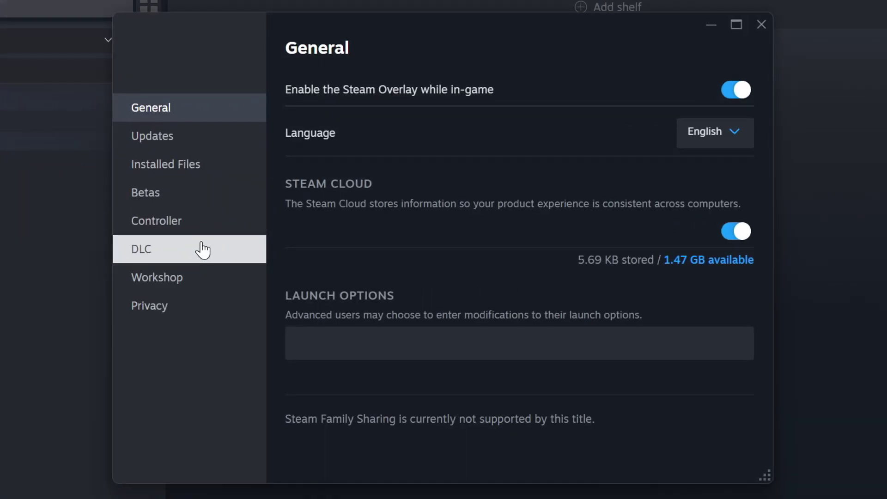
click(206, 173)
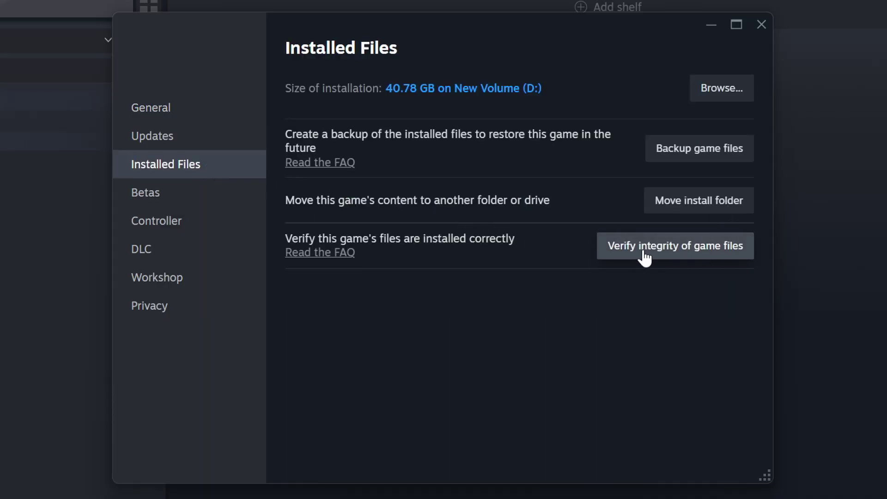
click(683, 256)
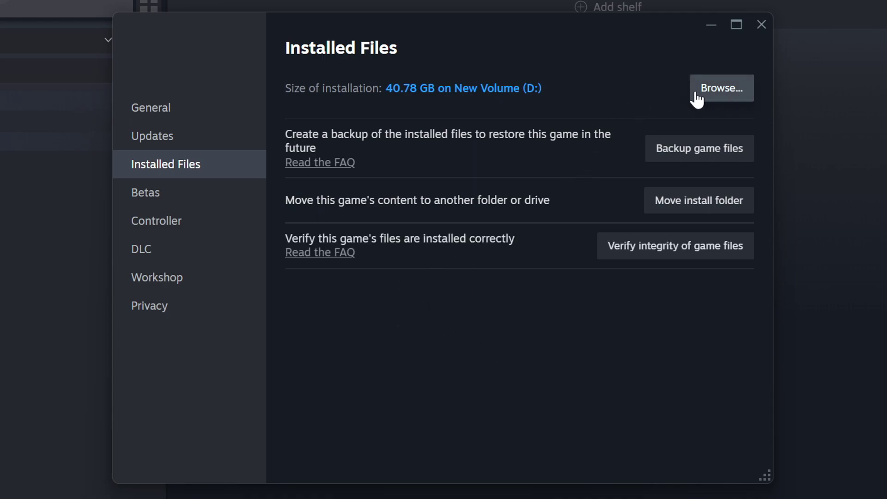
click(729, 93)
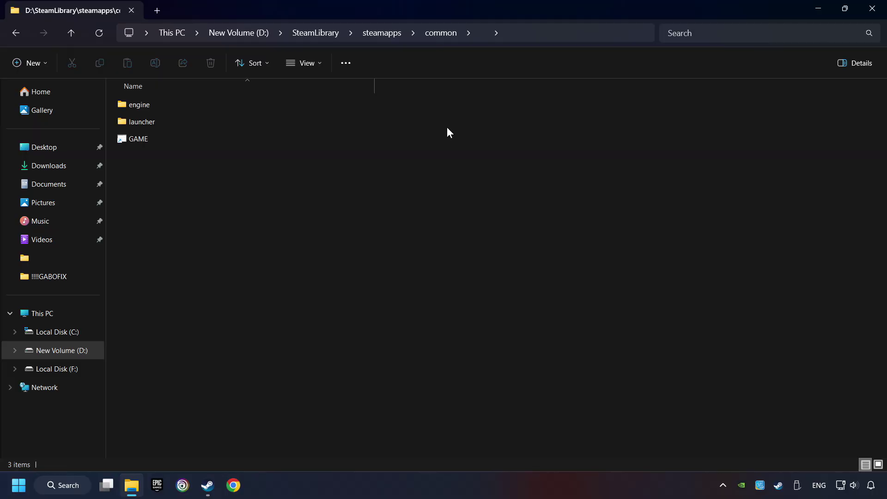
Set GAME to Windows 8 compatibility mode, disable fullscreen optimizations, run as administrator, and apply.
click(277, 137)
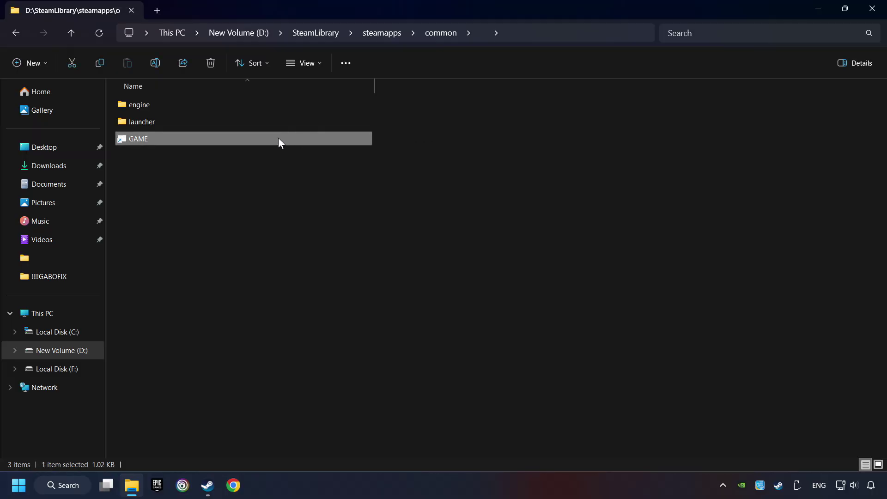
right_click(282, 137)
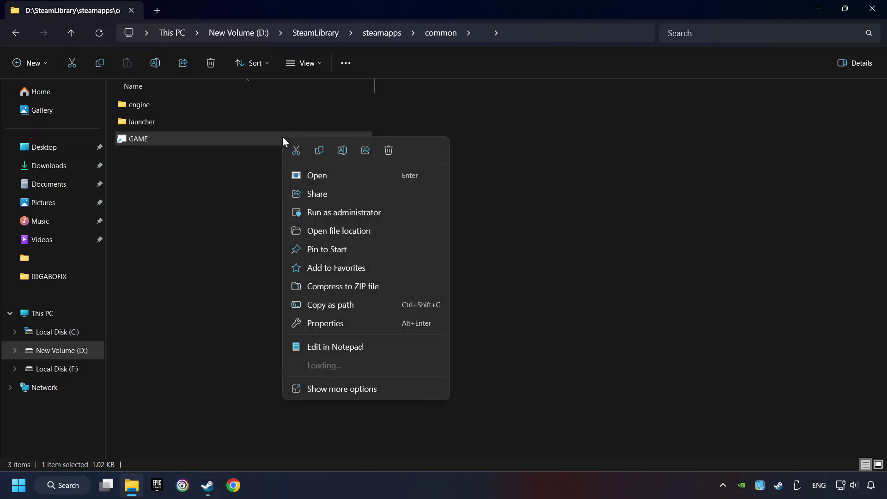
click(298, 323)
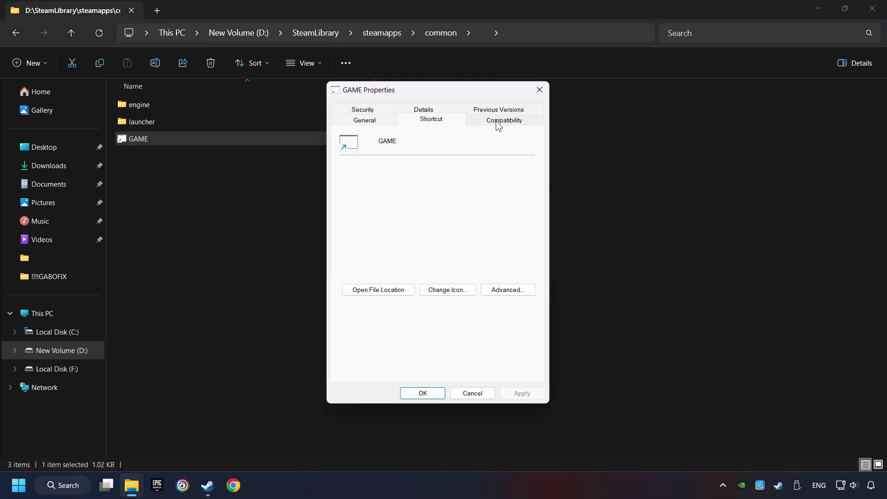
click(524, 120)
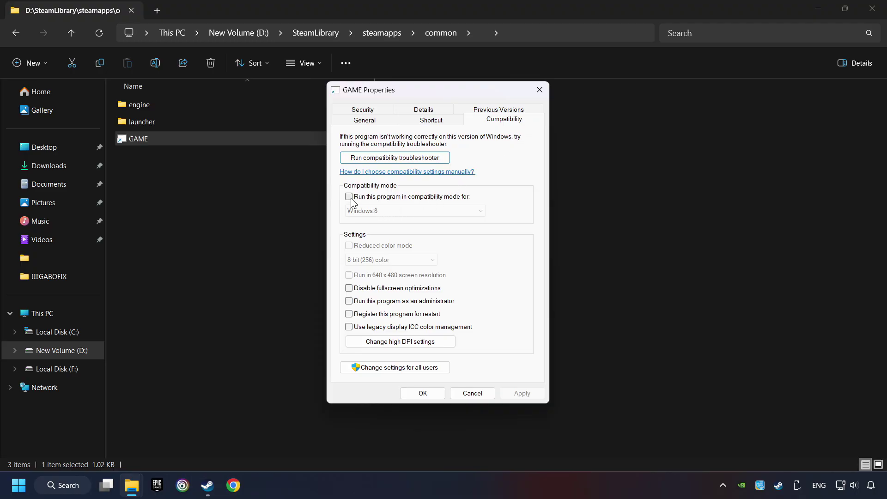
click(422, 197)
click(420, 210)
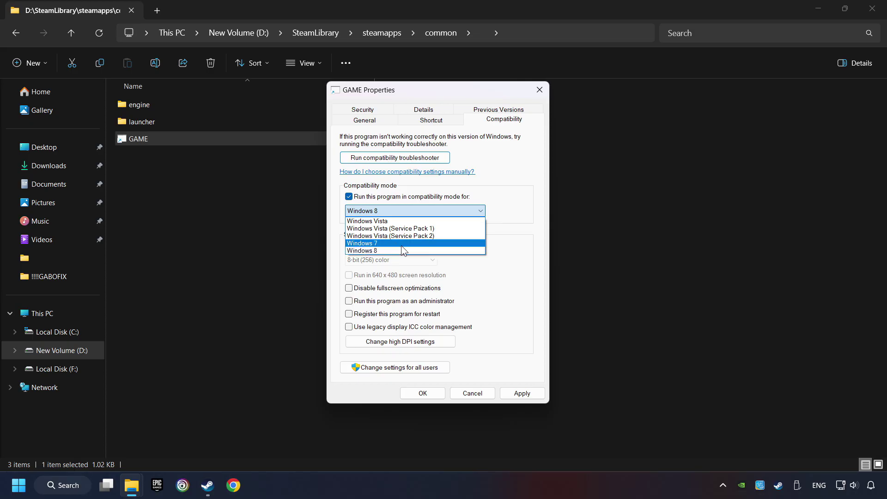
click(391, 250)
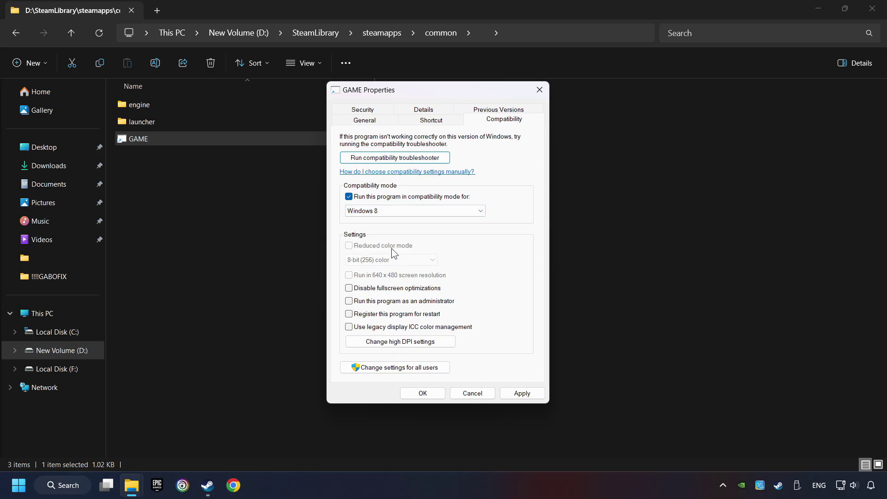
click(350, 288)
click(349, 301)
click(529, 396)
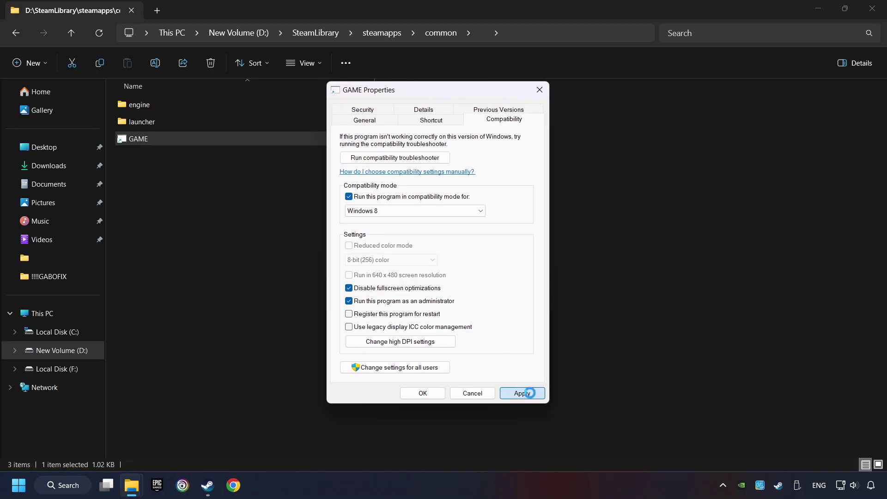
Confirm GAME's properties with OK and load the DirectX End-User Runtime download page in Chrome.
click(423, 393)
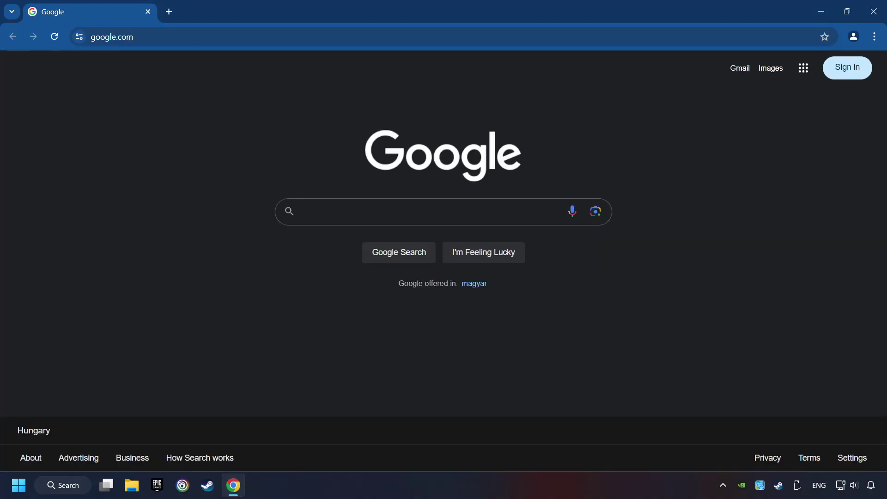
click(170, 36)
text(https://www.microsoft.com/en-US/download/details.aspx?id=35)
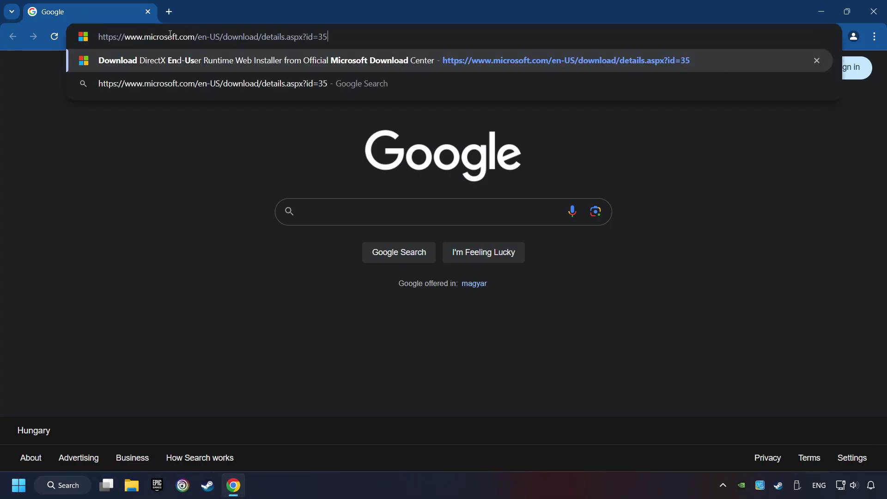
key(Return)
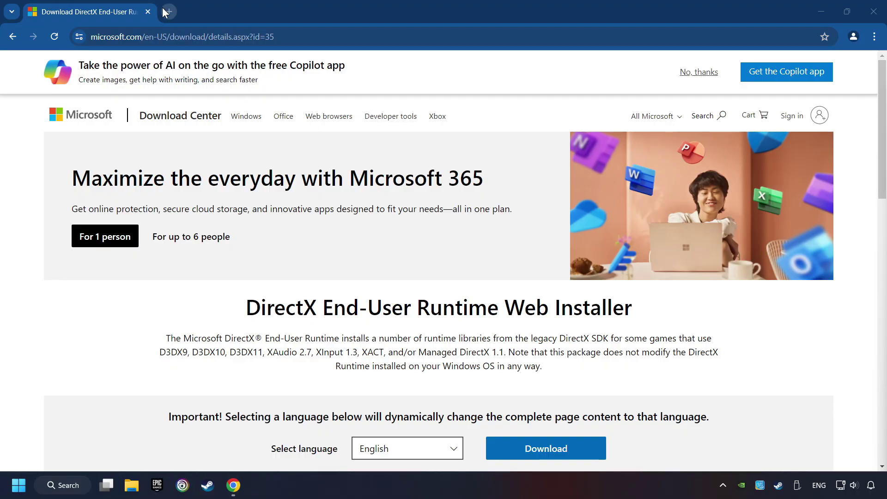
Open the Visual C++ Redistributable downloads page in a new tab, then return to the DirectX page.
click(169, 11)
text(https://learn.microsoft.com/en-us/cpp/windows/latest-supported-vc-redist?view=msvc-160)
key(Return)
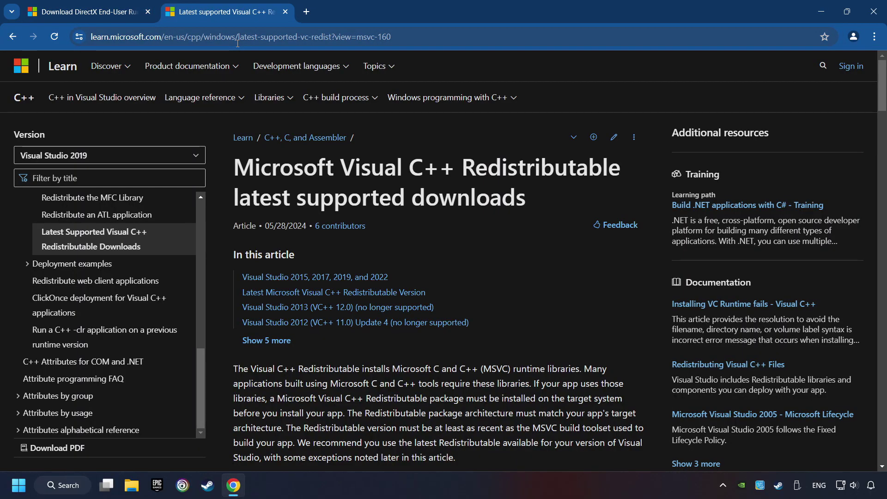
click(88, 12)
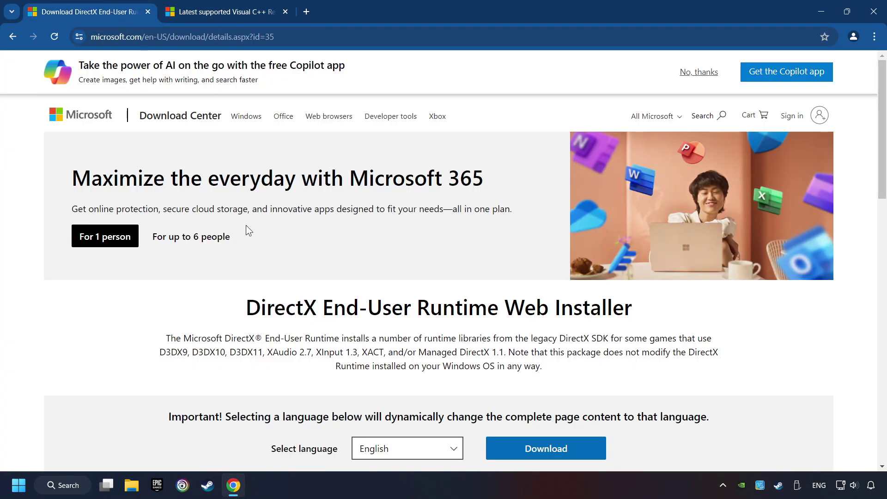
scroll(265, 241, down, 1)
scroll(250, 249, down, 1)
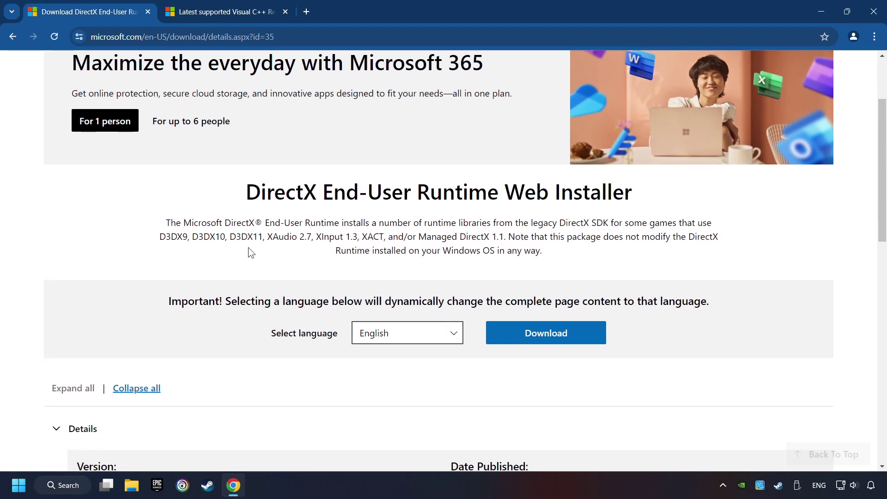
Download dxwebsetup.exe and launch the DirectX Setup window.
click(552, 337)
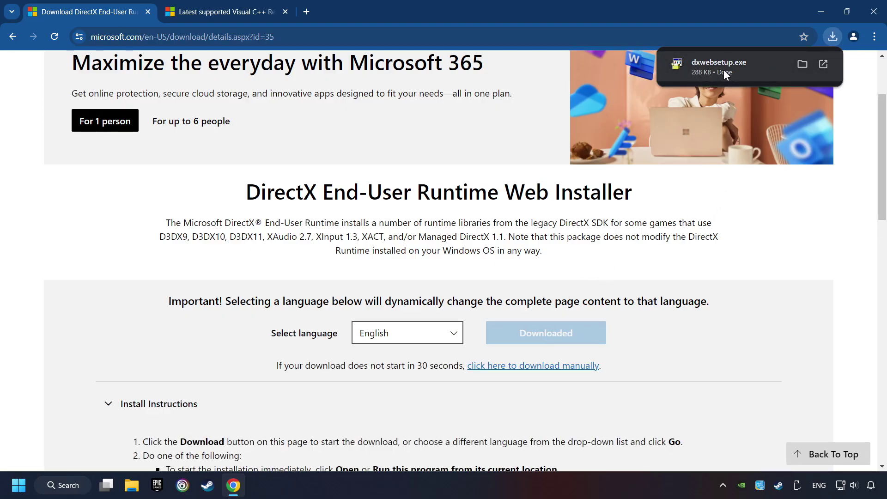
click(756, 66)
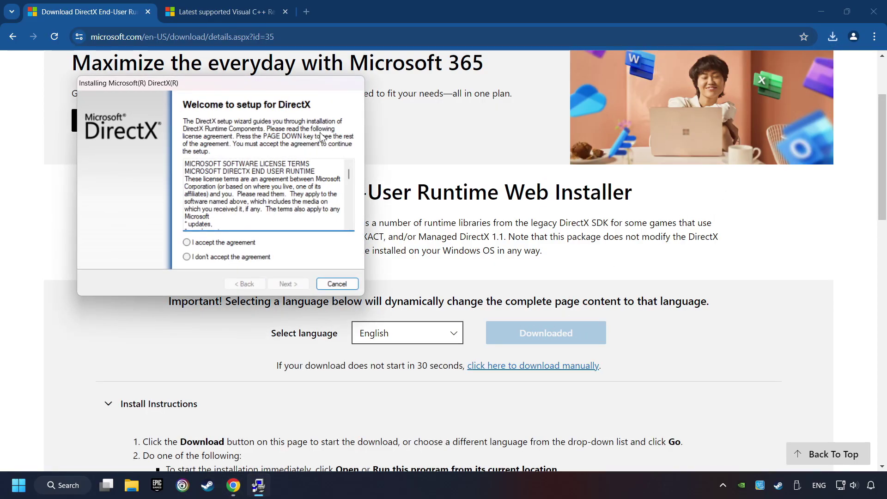
drag(293, 83, 513, 149)
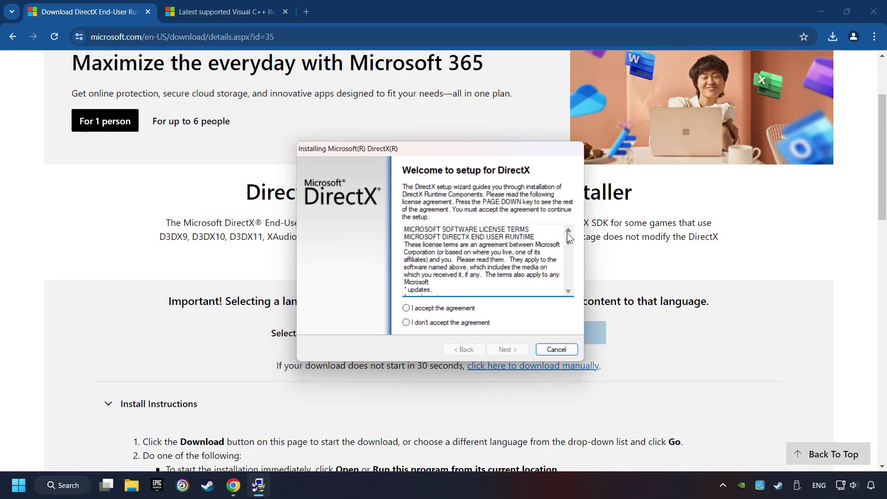
drag(568, 234, 442, 311)
Accept the DirectX license, decline the Bing Bar, and run setup through to Finish.
click(459, 309)
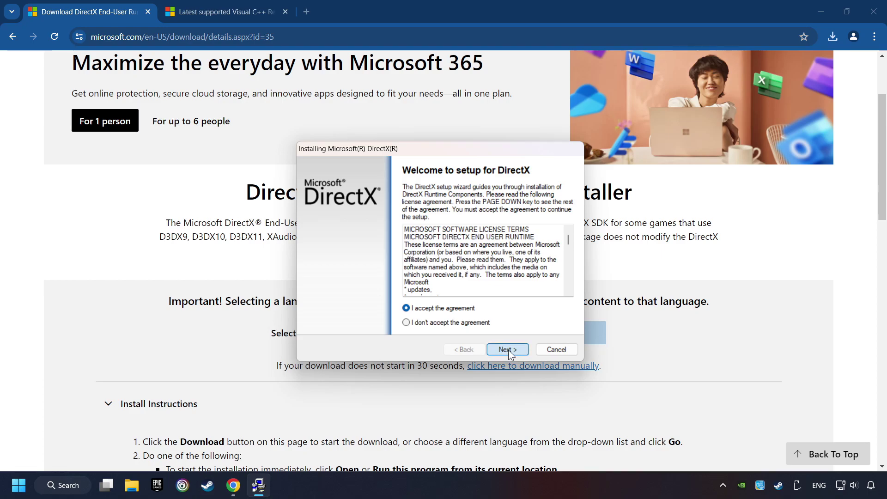
click(508, 350)
click(400, 267)
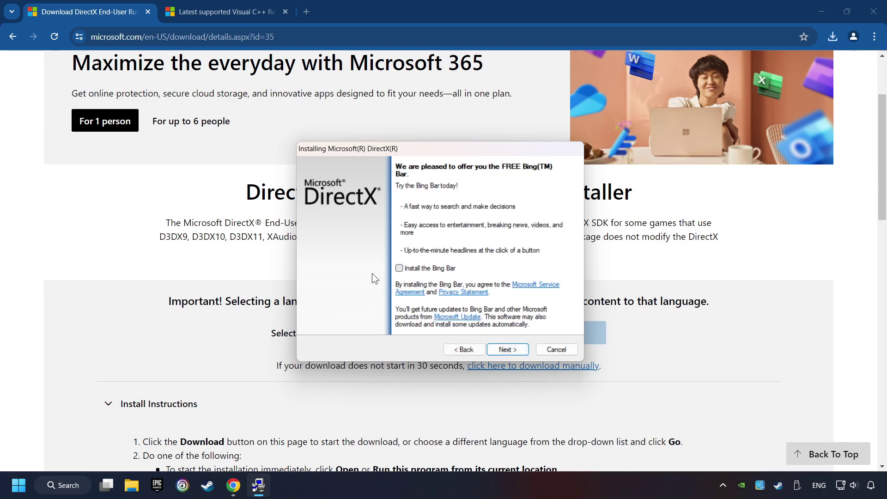
click(510, 350)
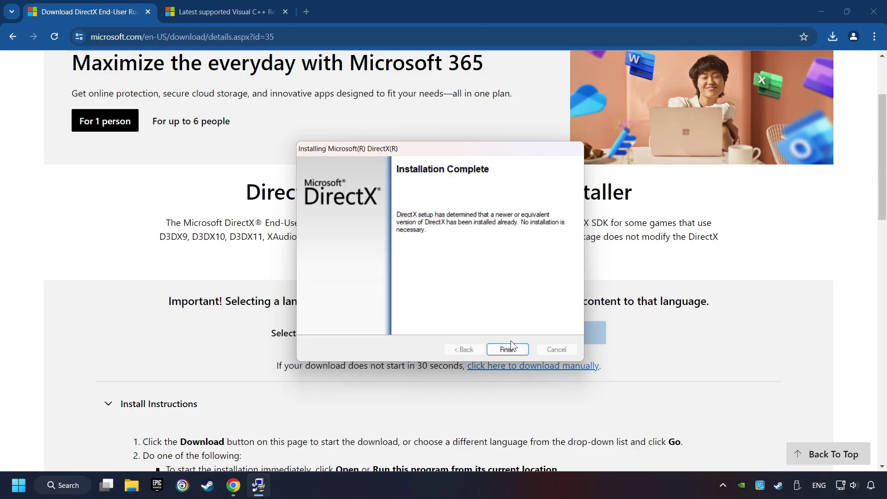
click(513, 349)
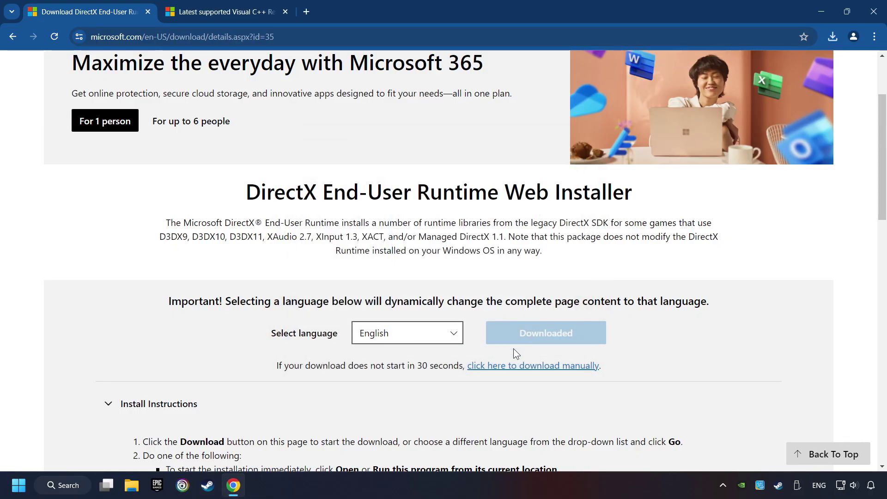
Download the x86 and x64 Visual C++ Redistributables from the Visual C++ downloads tab.
click(194, 12)
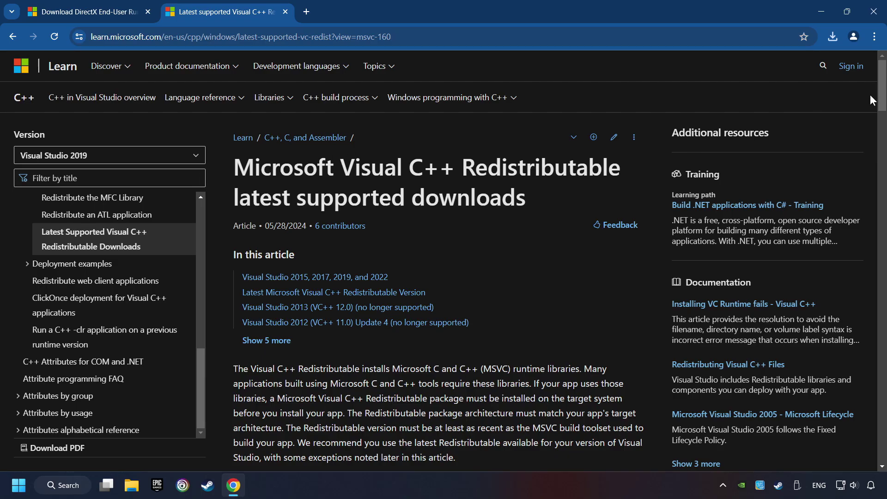
scroll(870, 97, down, 15)
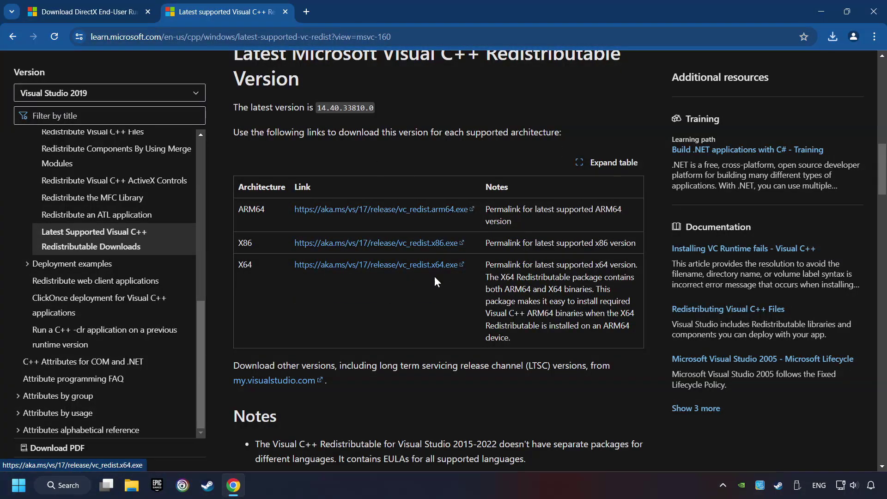
click(353, 209)
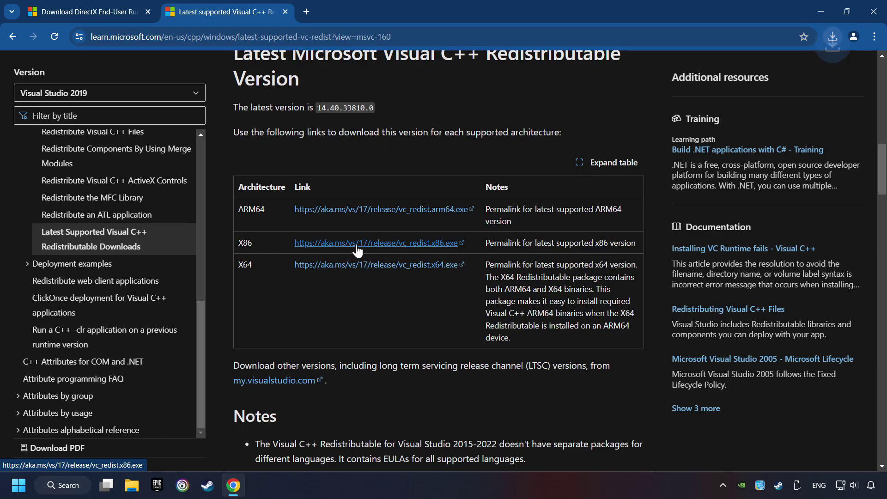
click(356, 265)
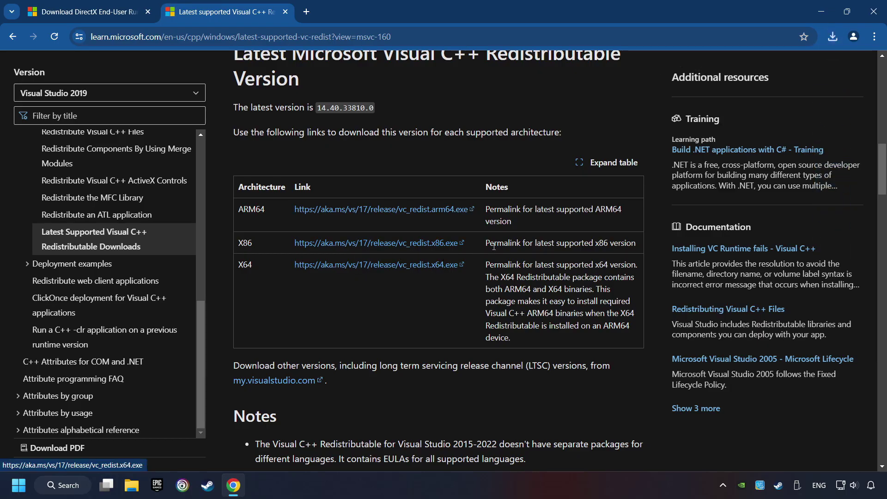
Launch VC_redist.arm64.exe from Chrome downloads and agree to its license terms.
click(833, 37)
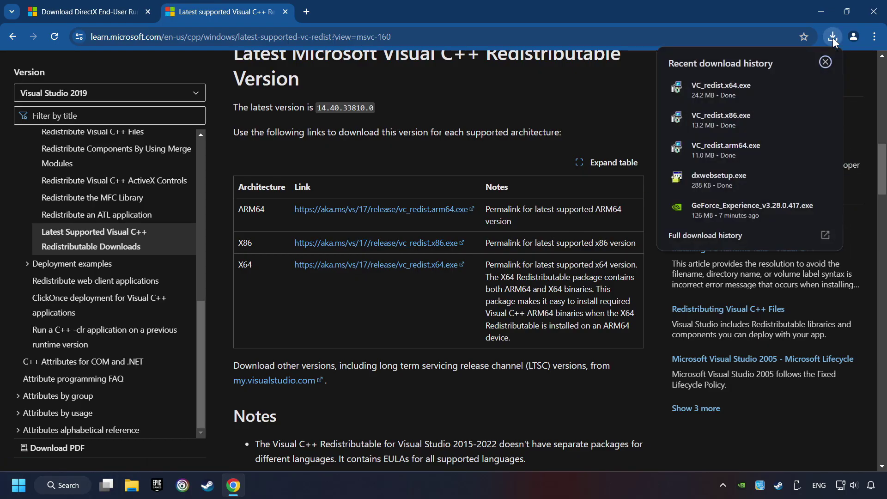
click(741, 145)
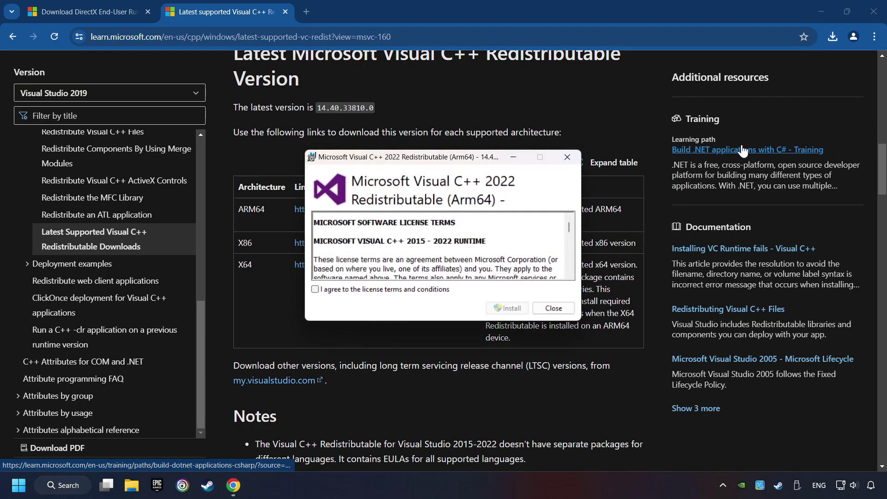
drag(568, 227, 568, 270)
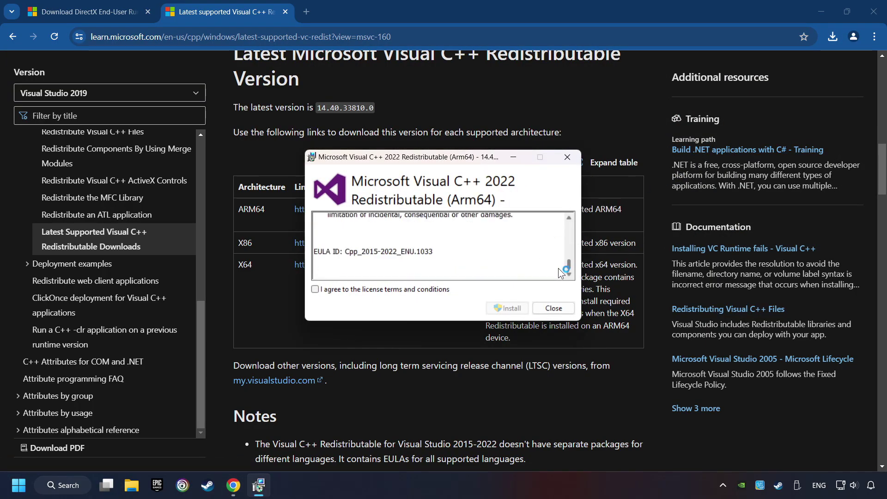
click(365, 290)
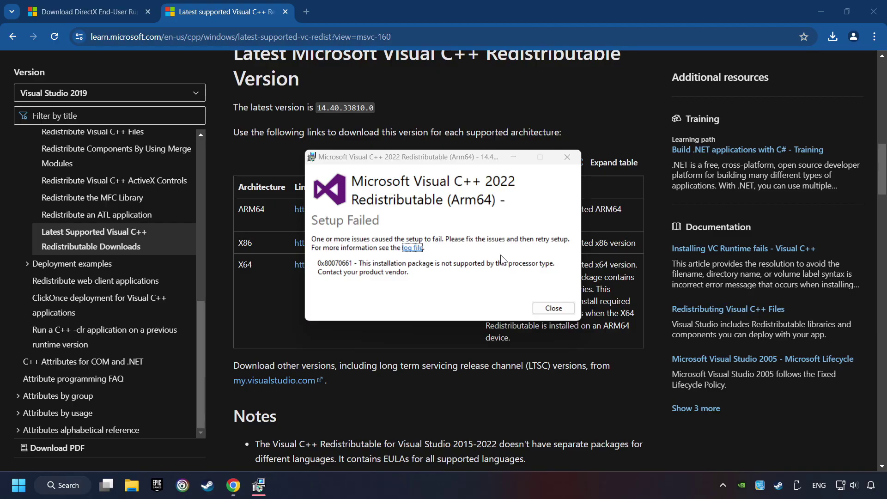
Dismiss the failed Arm64 setup, then install VC_redist.x86.exe and VC_redist.x64.exe from Chrome downloads.
click(552, 306)
click(833, 39)
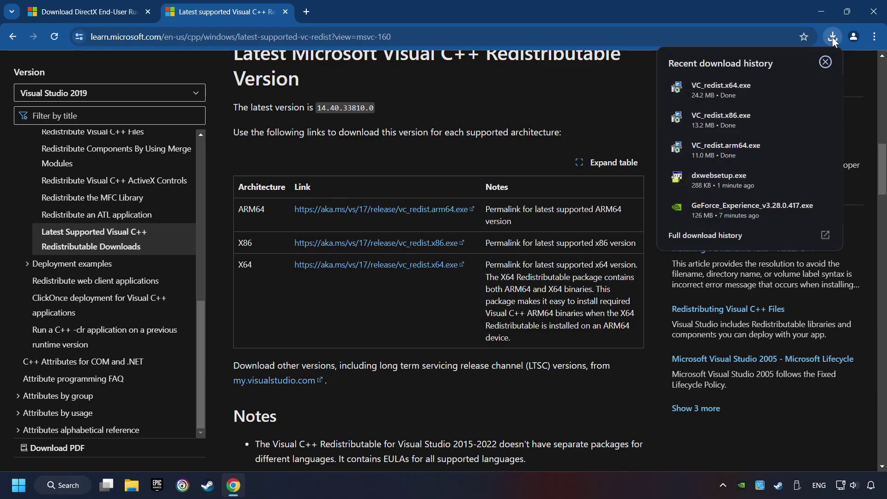
click(740, 113)
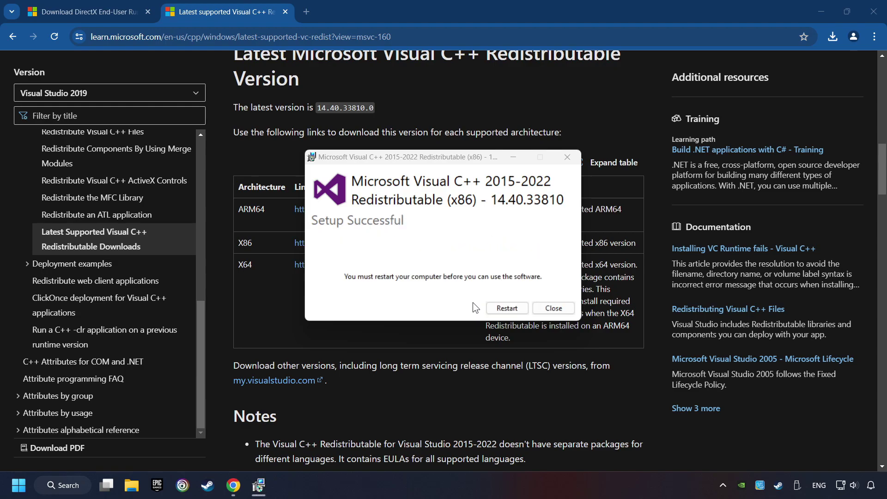
click(566, 306)
click(833, 37)
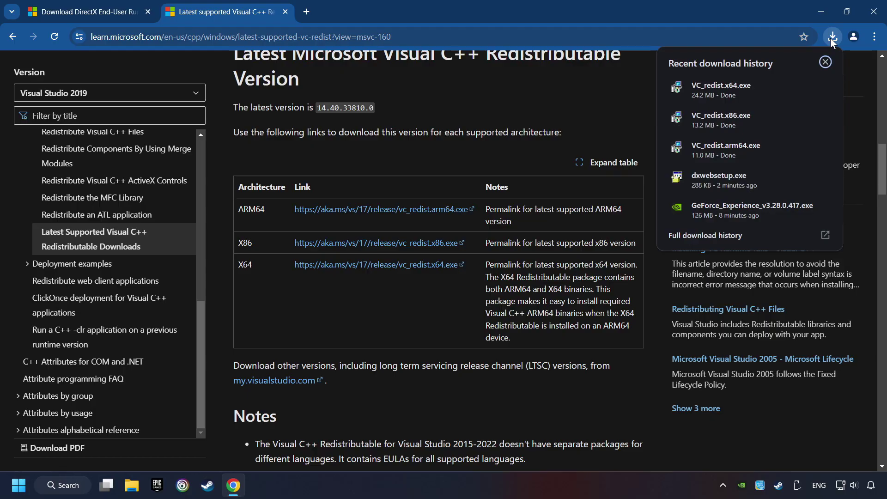
click(757, 84)
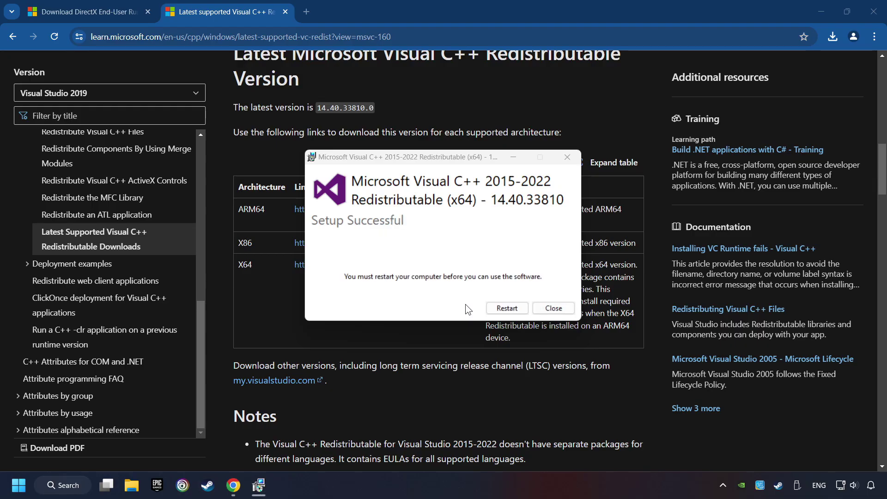
Choose Restart, search 'updates' to check Windows Update until up to date, then close Settings.
click(509, 308)
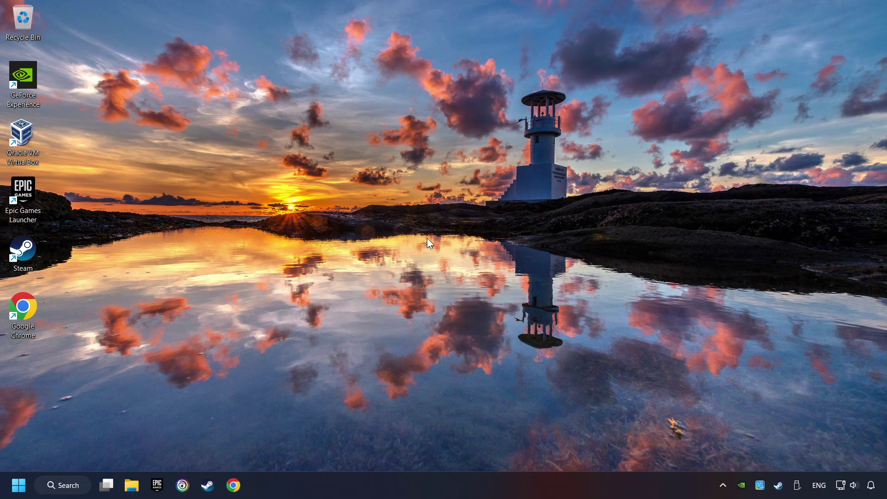
click(61, 485)
text(updates)
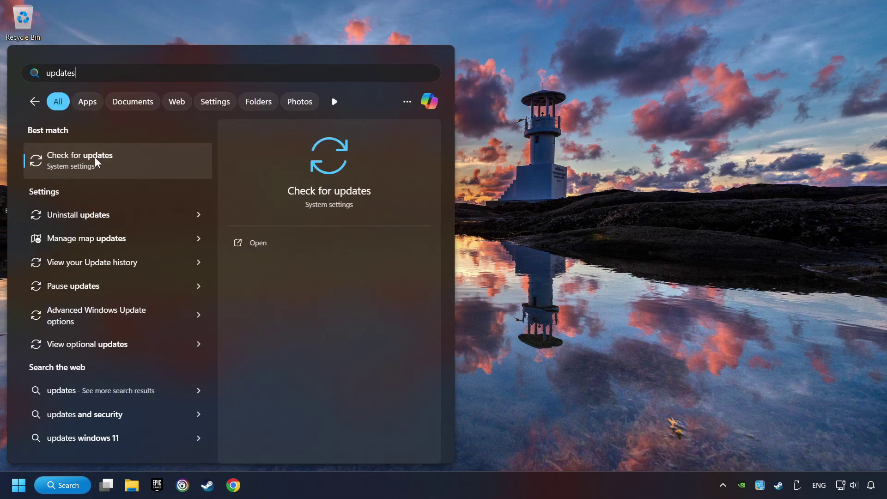
click(176, 162)
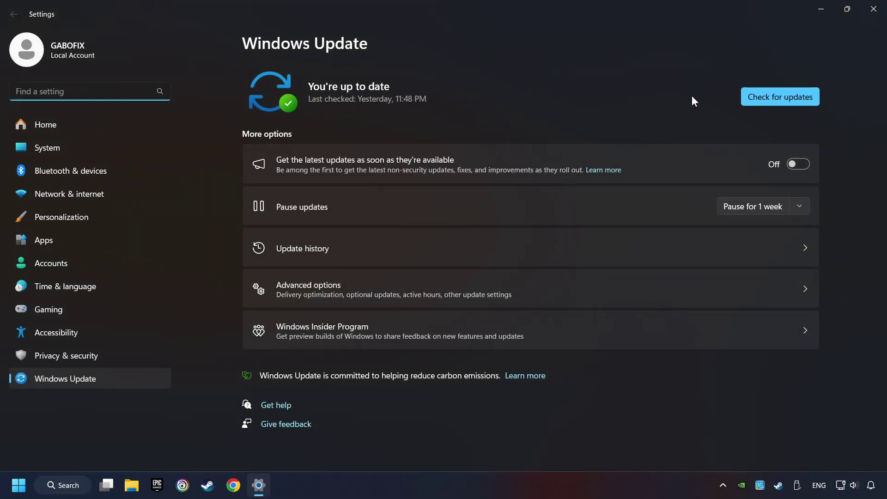
click(797, 96)
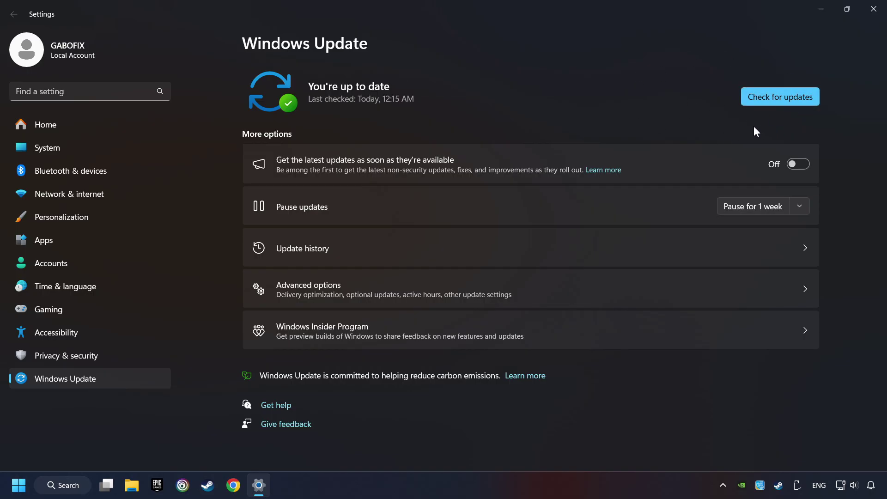
click(875, 8)
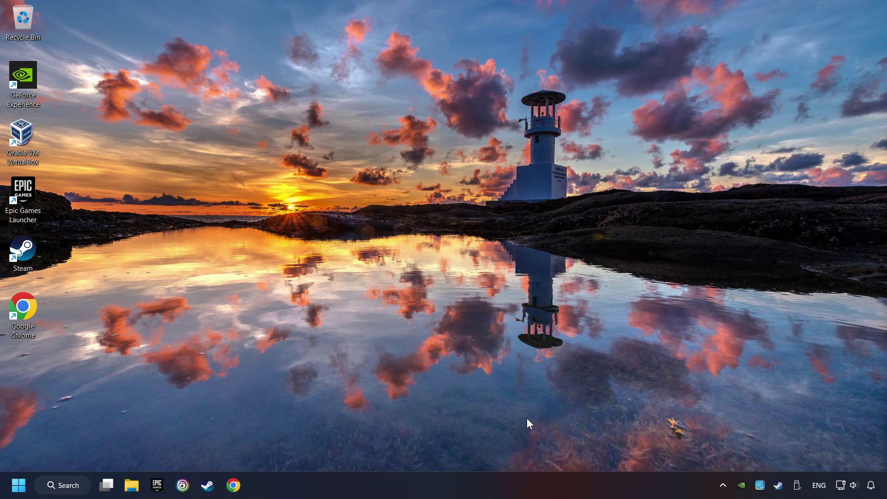
Open Command Prompt as administrator via a 'cmd' search.
click(59, 485)
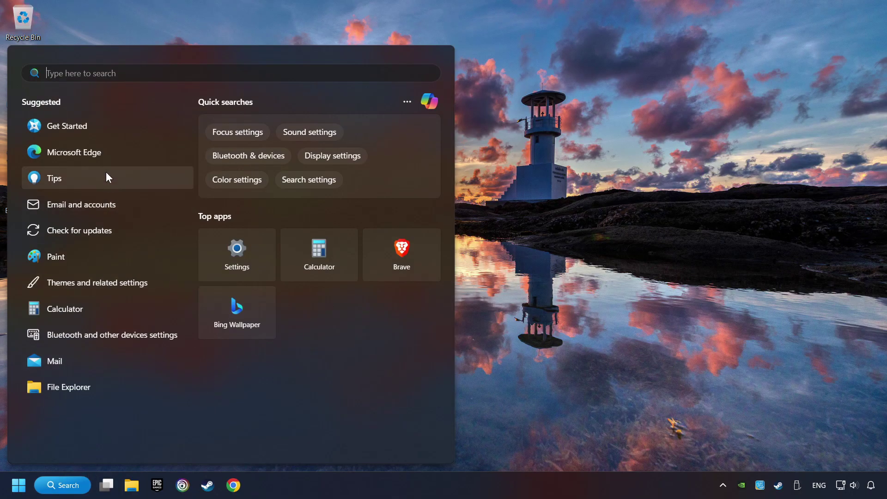
text(cmd)
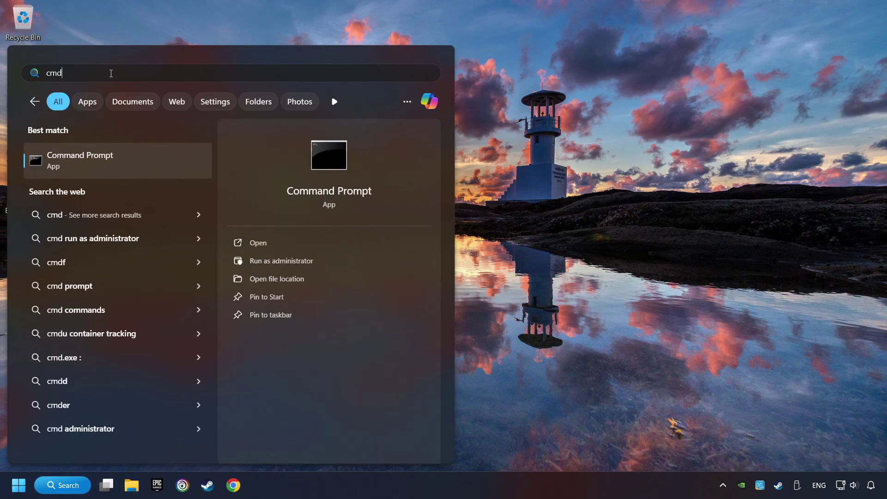
right_click(172, 157)
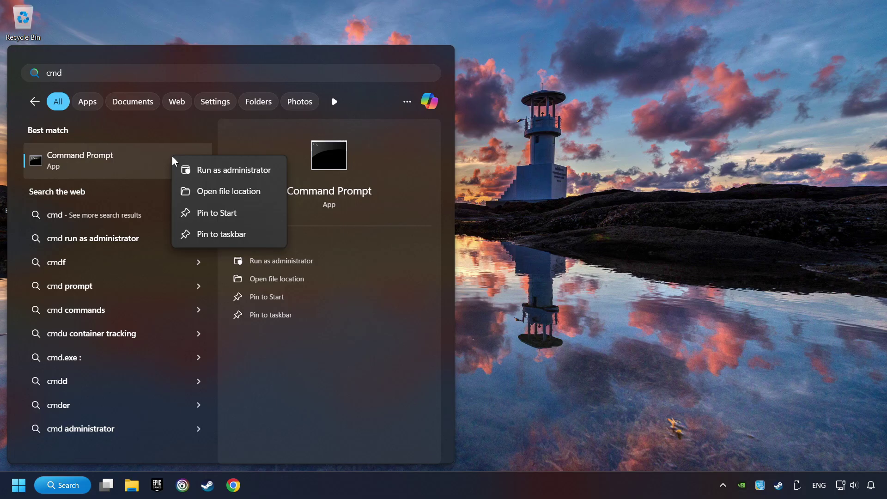
click(221, 169)
drag(256, 105, 355, 117)
Run sfc /scannow, close the console, and open the Start menu power options.
text(sfc /scannow)
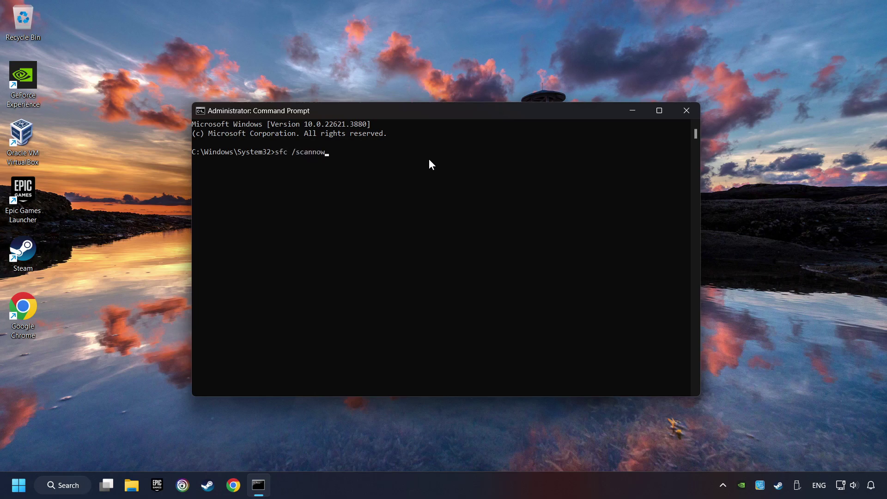
key(Return)
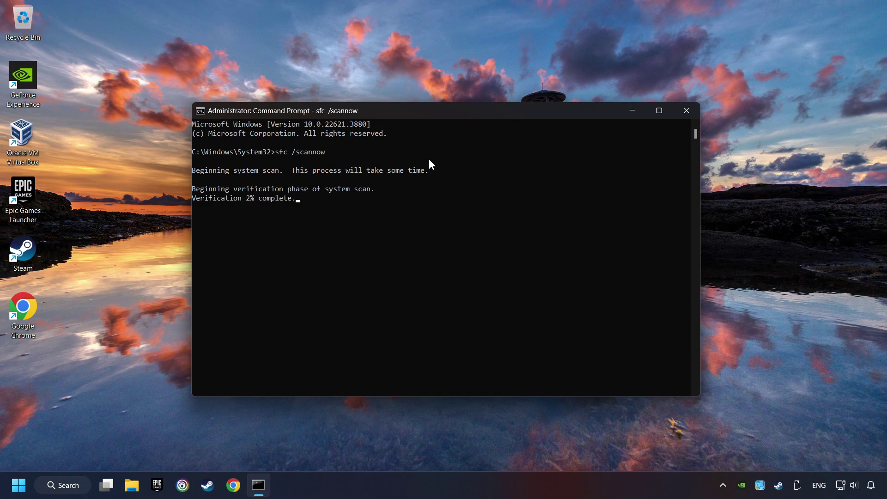
key(alt+F4)
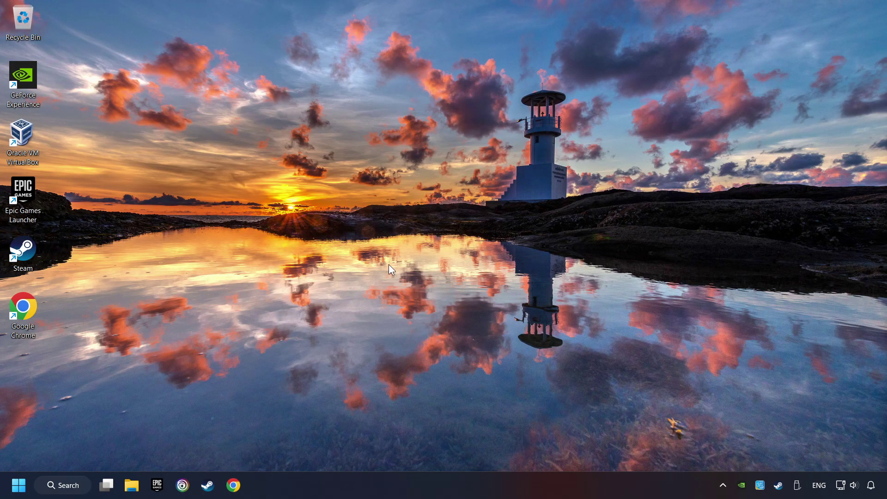
click(18, 485)
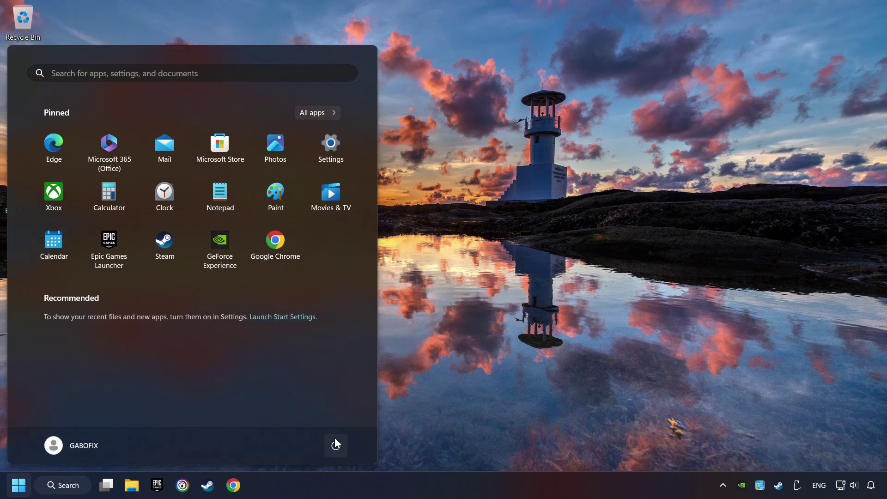